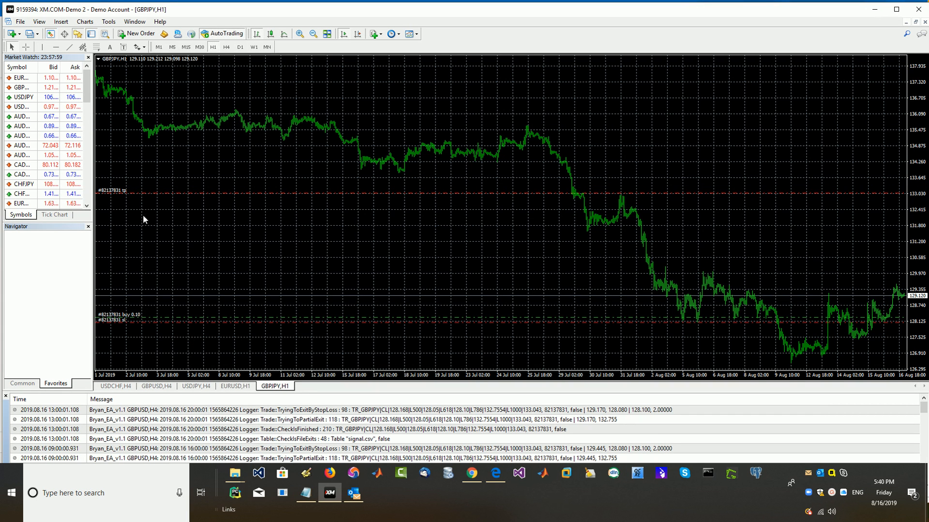
- Move the MetaTrader terminal window off this screen and reposition the MQL4 Files folder window to view its contents
double_click(198, 10)
drag(663, 43, 927, 42)
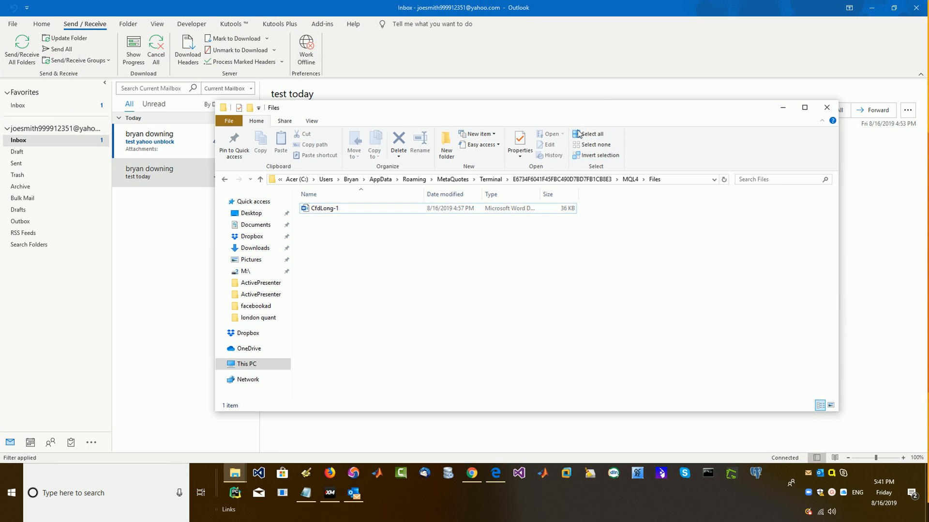
drag(538, 115, 443, 98)
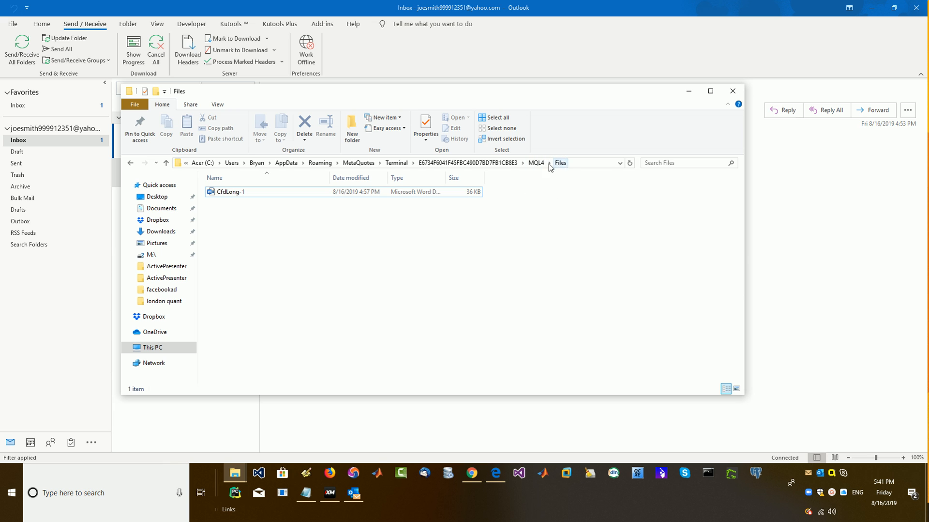
- Bring the MetaTrader terminal back, open its data folder and go to the MQL4\Files subfolder
drag(928, 16, 428, 11)
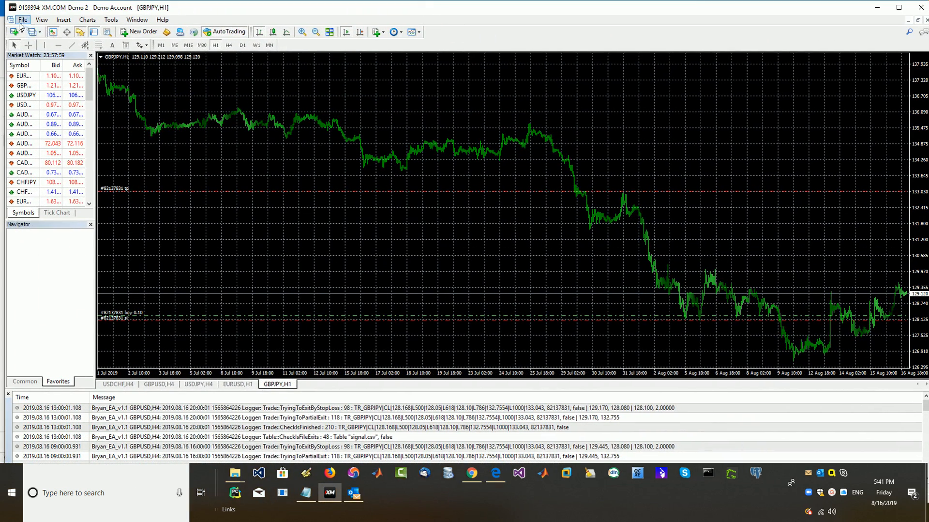
click(22, 21)
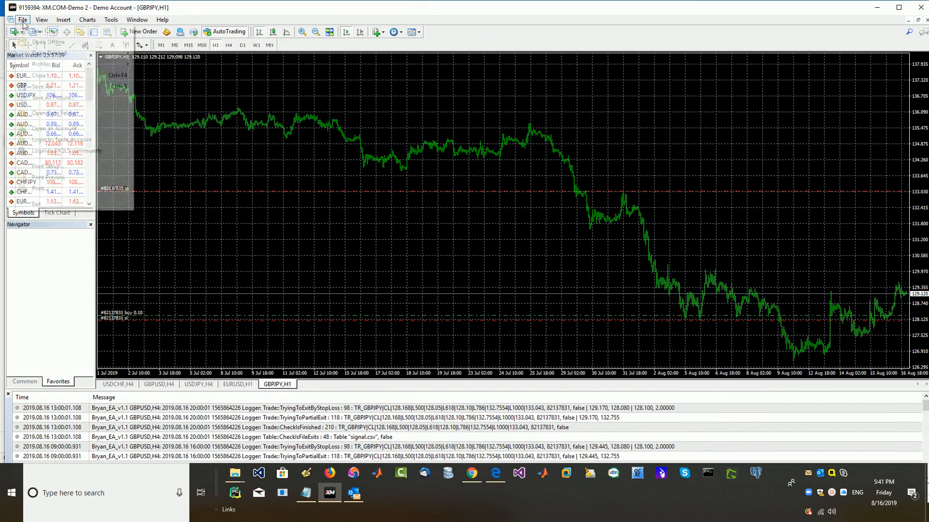
click(64, 117)
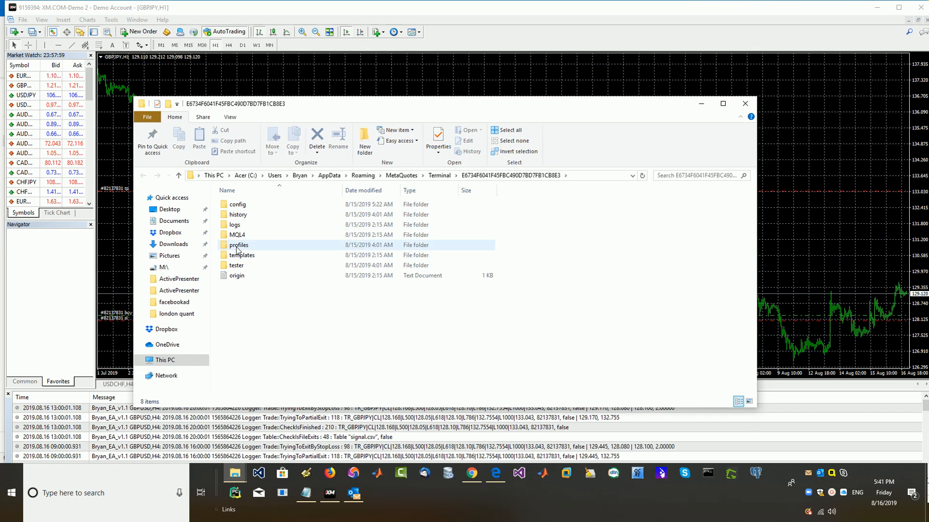
double_click(237, 235)
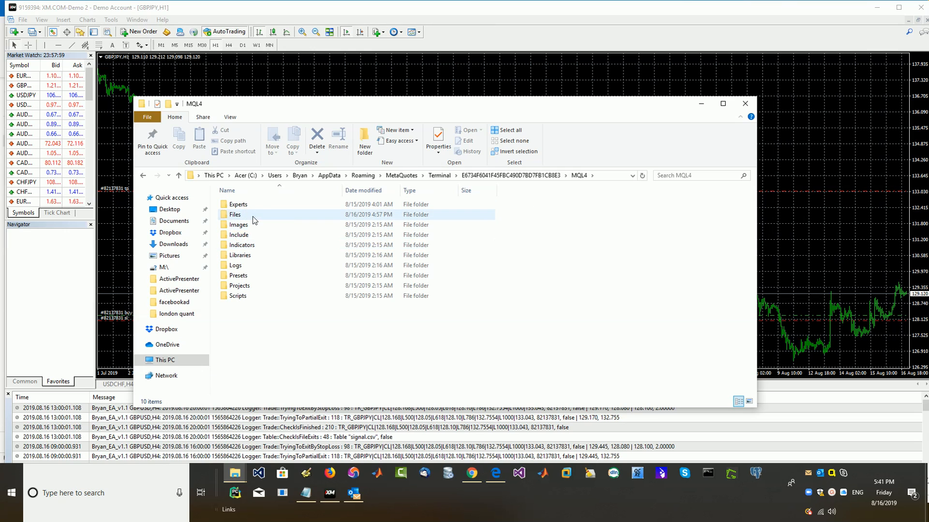
double_click(253, 216)
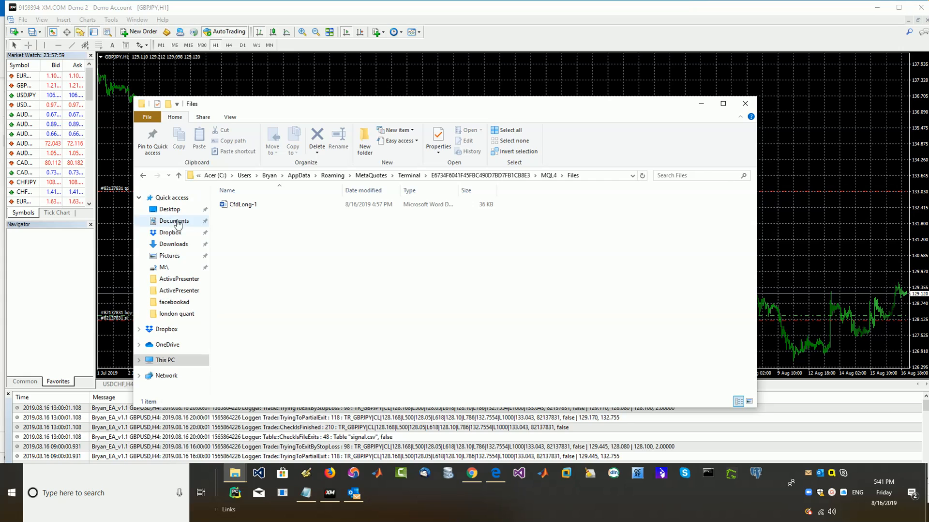
- Copy the Files folder's address as text, and move the folder and terminal windows away to return to the Outlook inbox
right_click(573, 177)
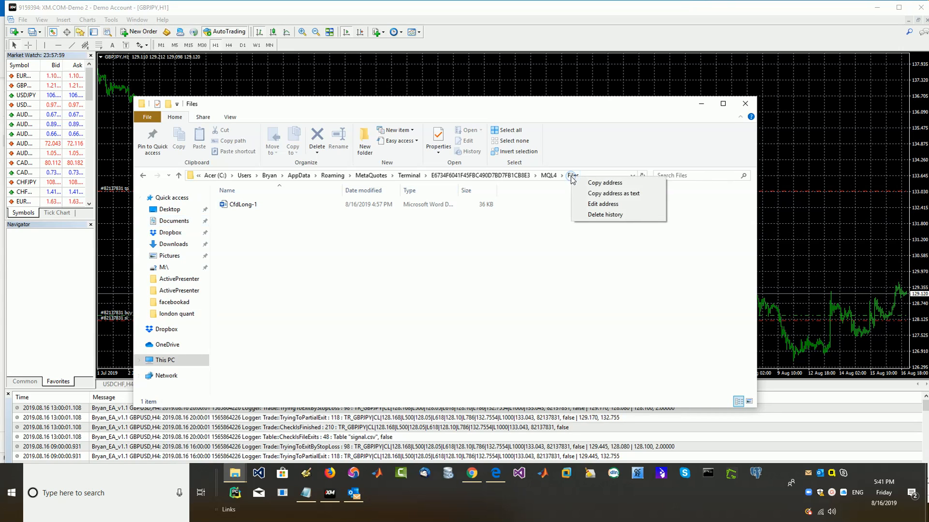
click(615, 194)
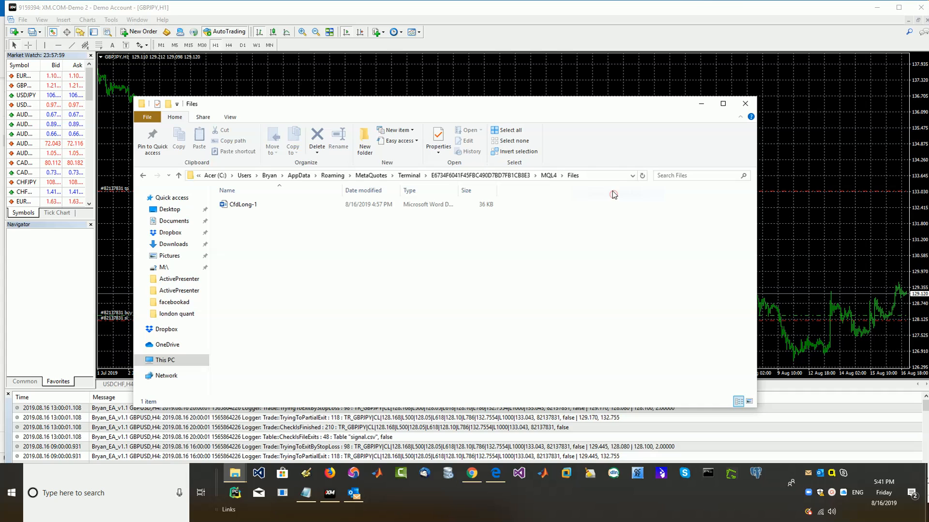
drag(396, 105, 927, 121)
drag(325, 11, 928, 51)
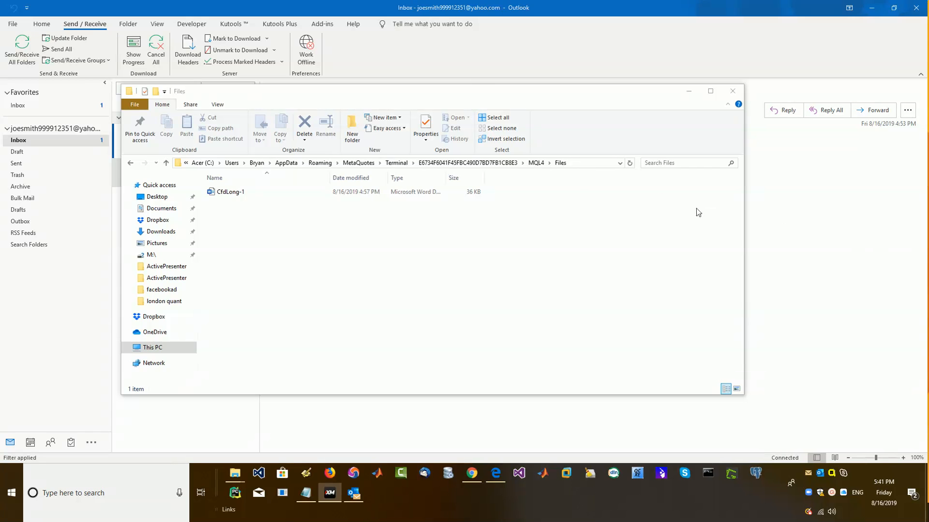
click(434, 63)
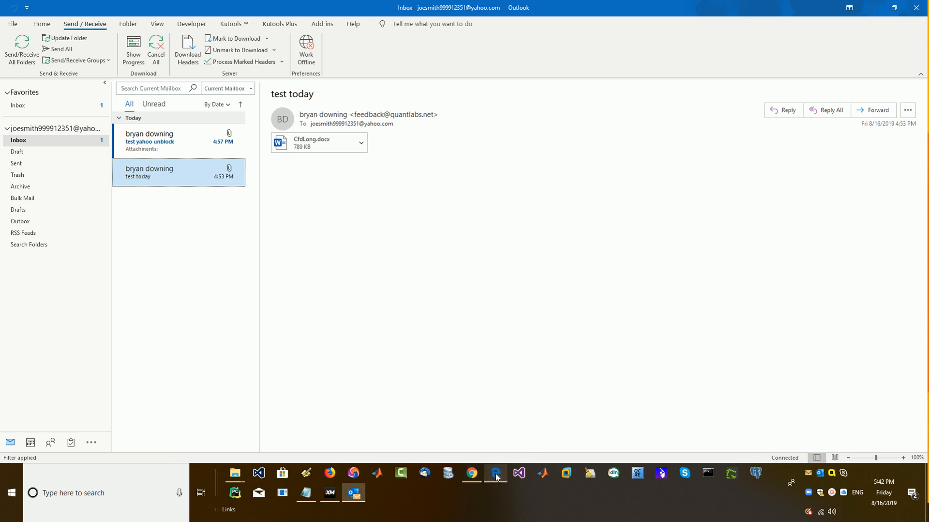
- Switch to Firefox, bring the ExtendOffice site onto this screen and open the Kutools for Outlook product page
mouse_move(476, 484)
click(332, 477)
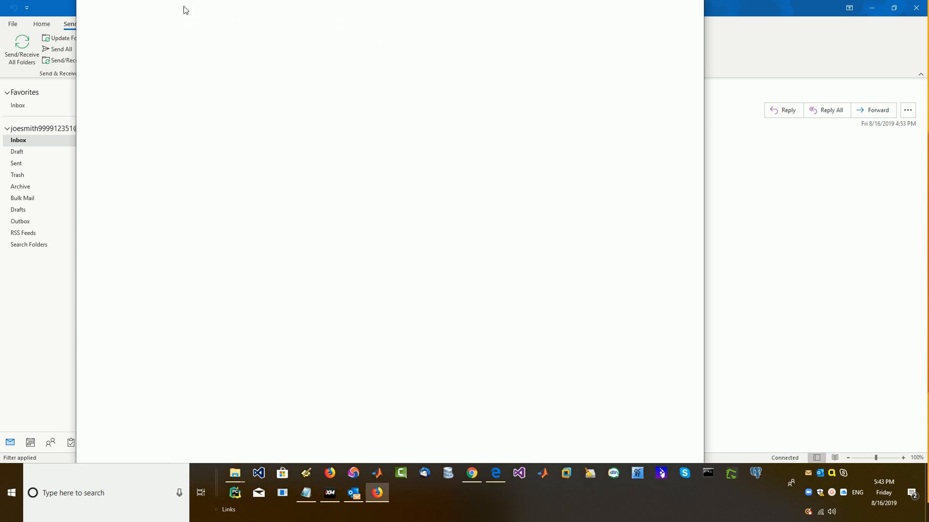
click(920, 91)
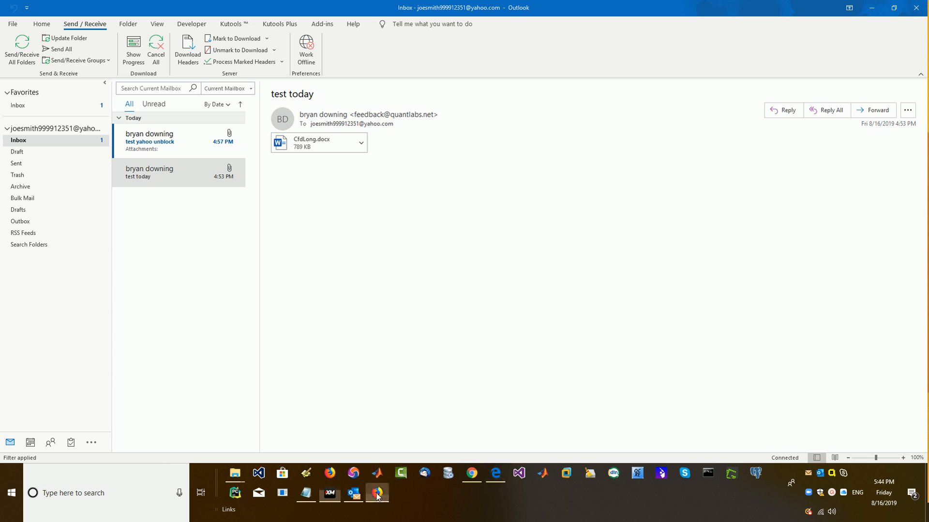
drag(928, 50, 370, 26)
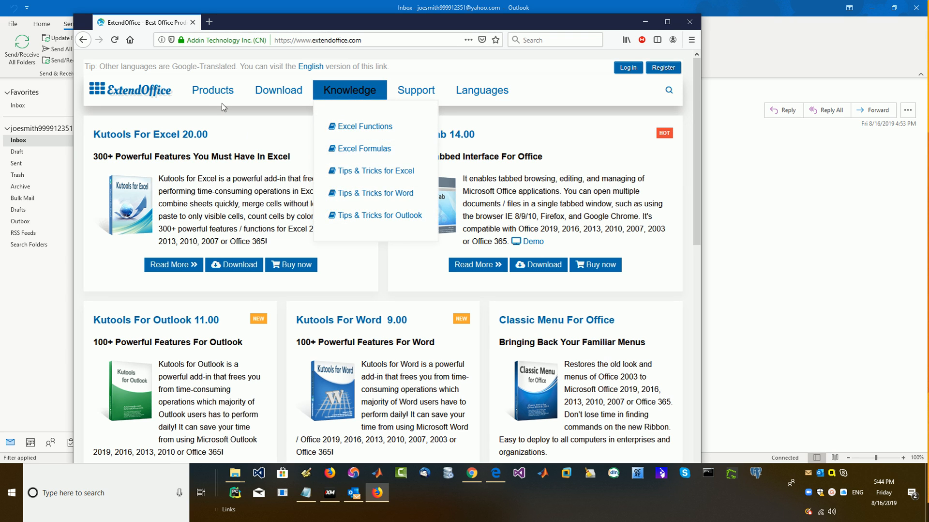
mouse_move(199, 92)
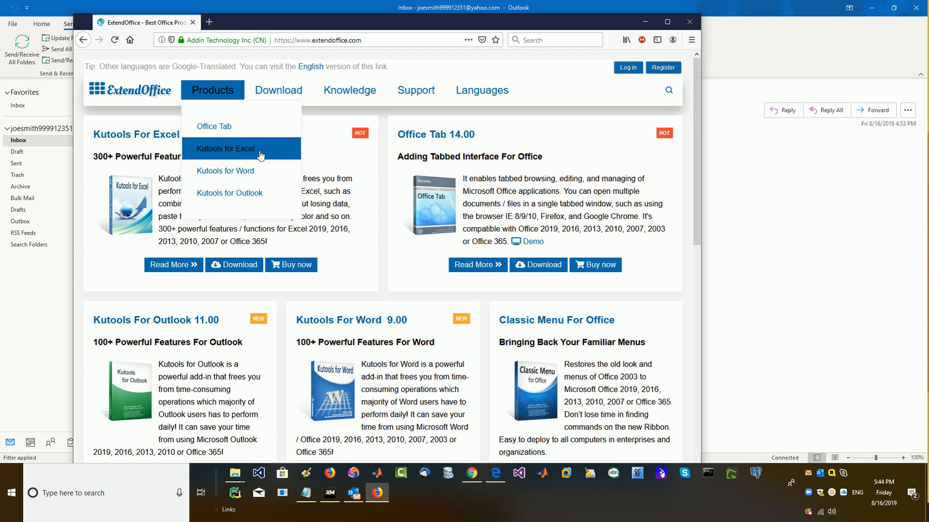
click(264, 191)
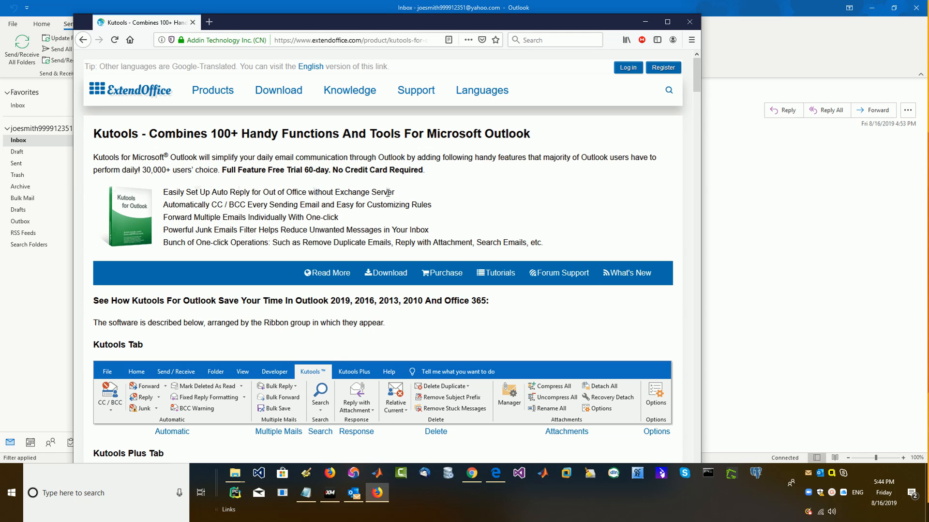
- Skim the Kutools for Outlook features, maximize the browser window and search the page for "detach"
scroll(525, 301, down, 3)
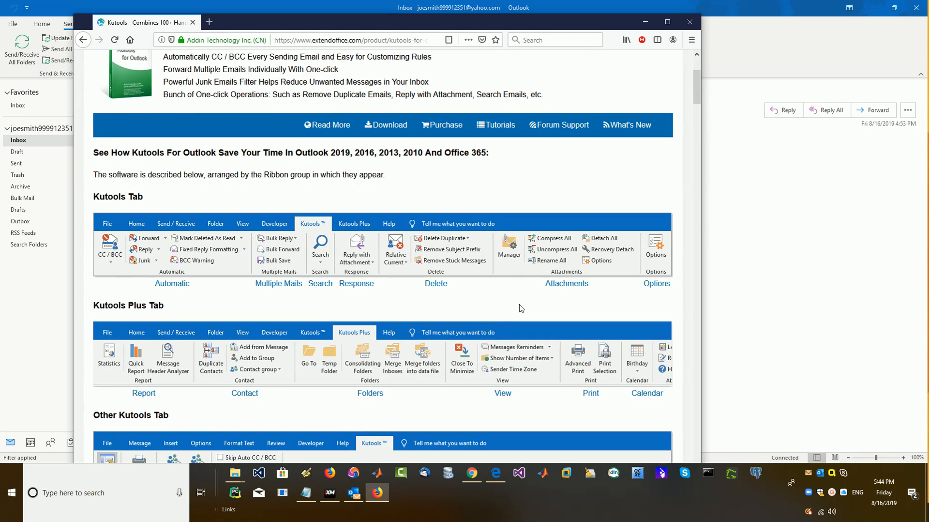
scroll(519, 303, down, 1)
scroll(517, 303, up, 4)
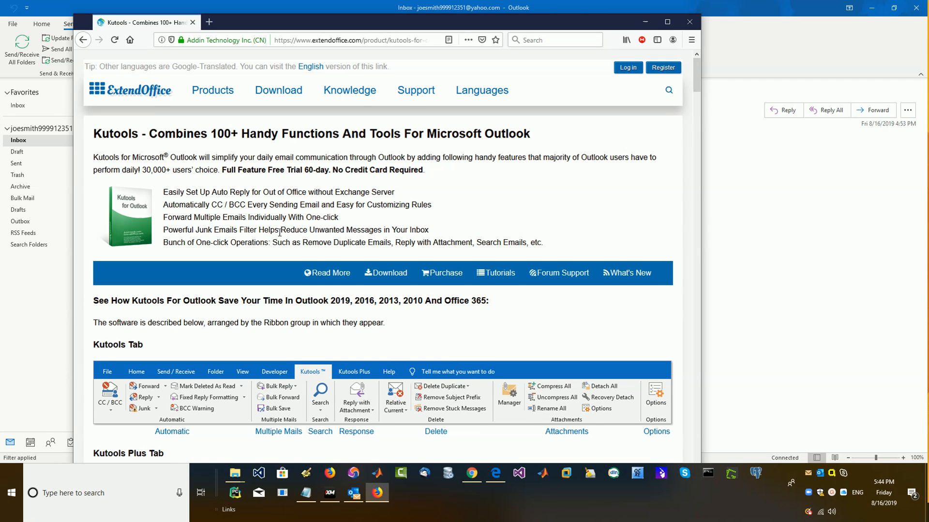
scroll(279, 231, down, 14)
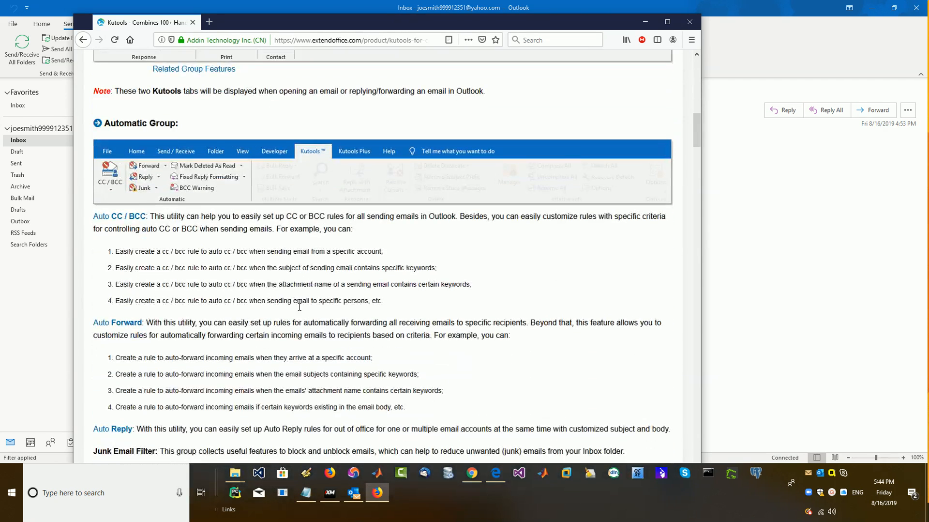
scroll(328, 331, down, 3)
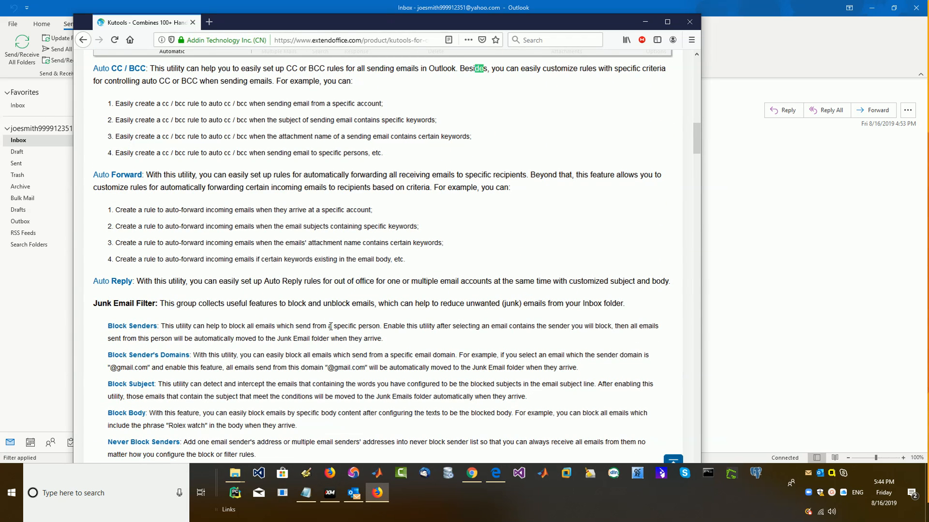
double_click(245, 25)
key(ctrl+f)
text(detahc)
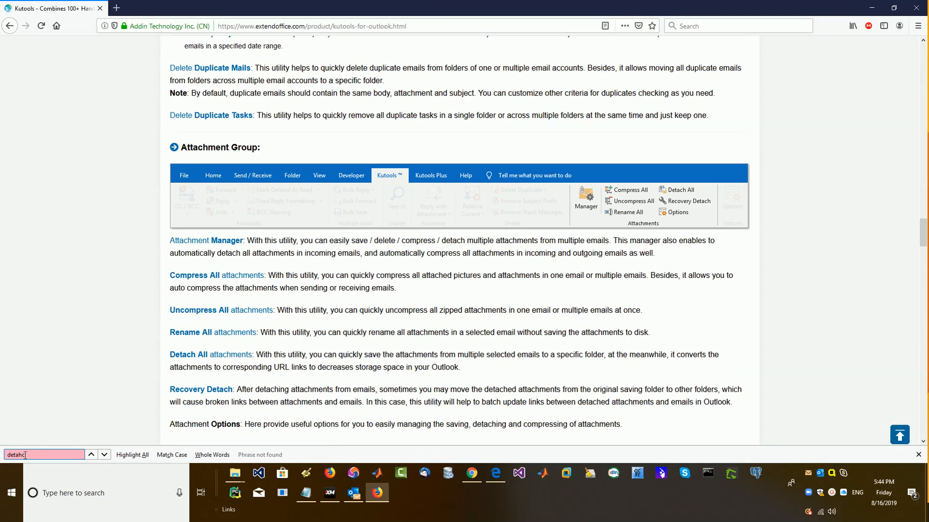
key(BackSpace)
key(BackSpace)
key(BackSpace)
text(ch)
key(BackSpace)
text(ach)
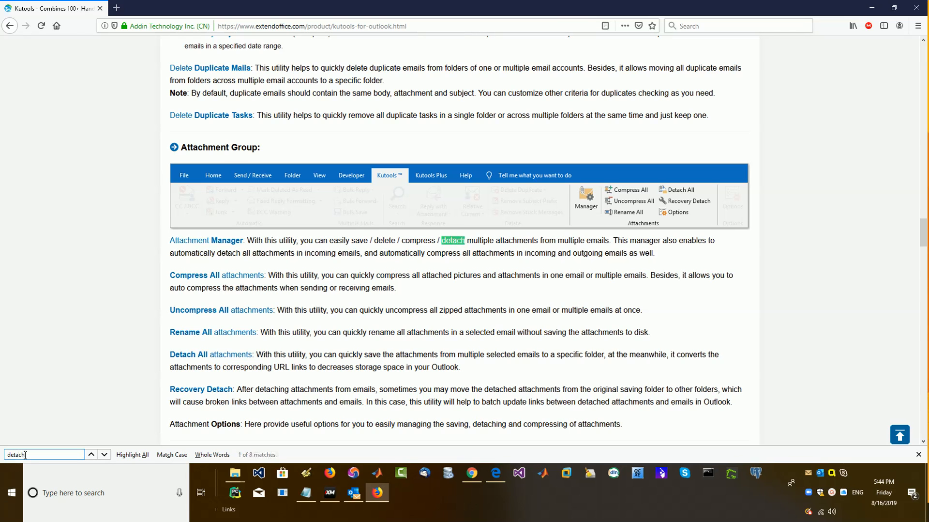
- Go to the Detach All attachments description, highlight it for reading, and switch to Outlook to view the inbox
key(Return)
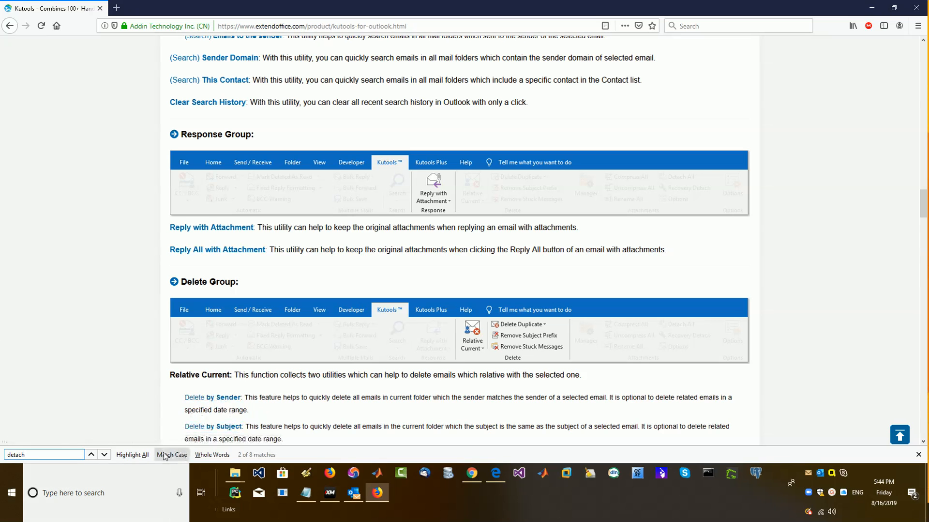
click(104, 454)
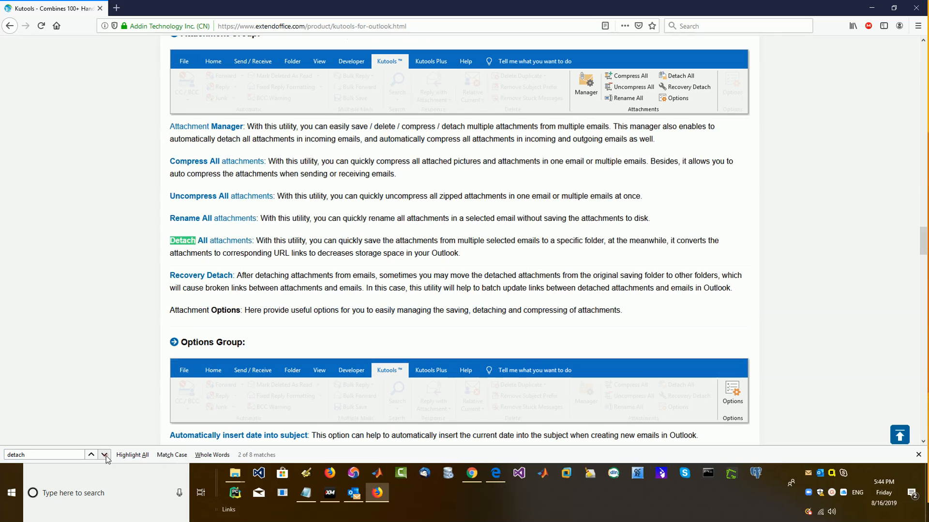
drag(462, 254, 125, 241)
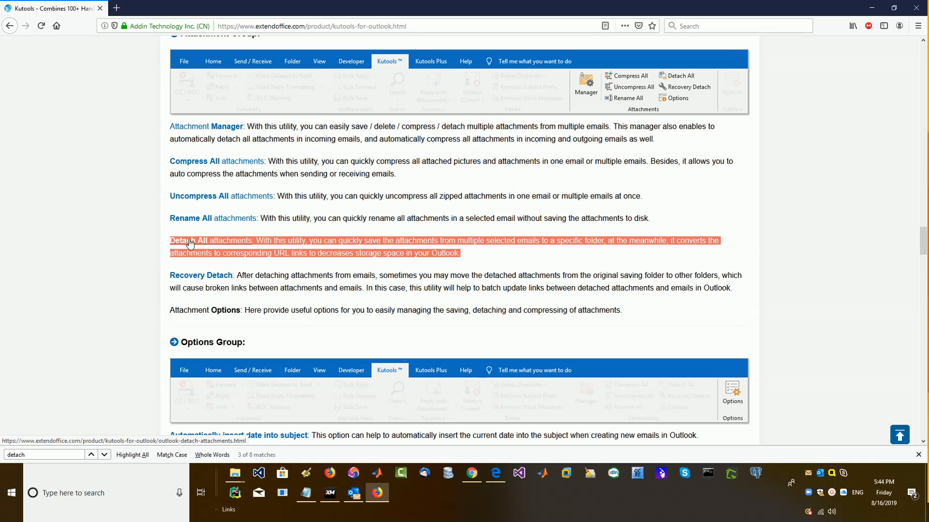
click(271, 250)
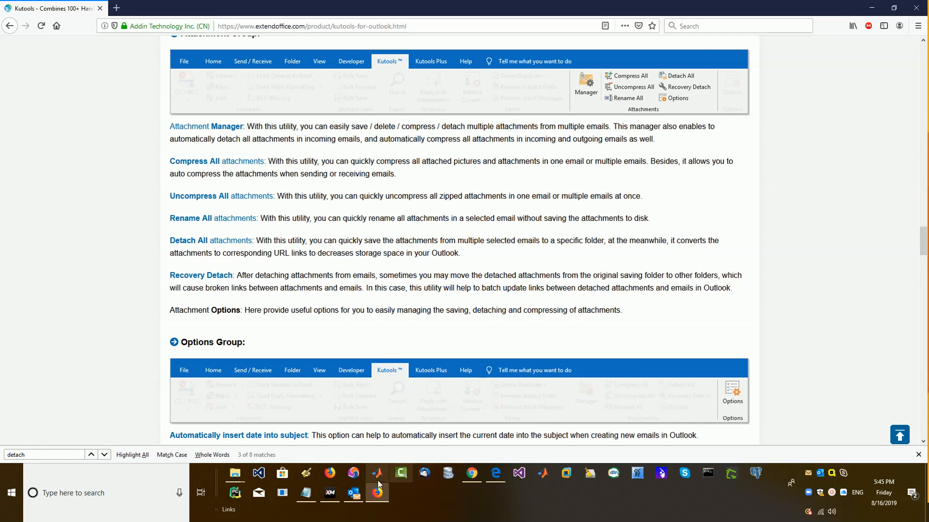
click(353, 492)
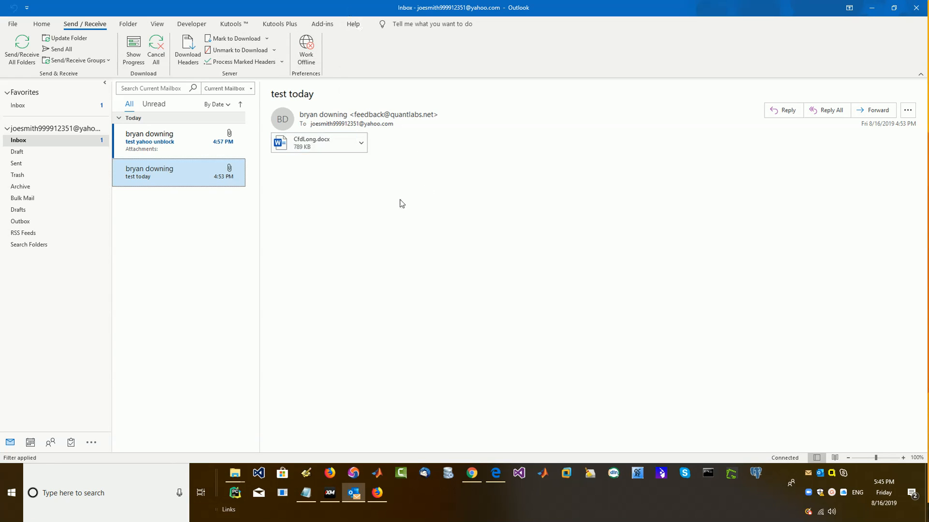
- Return to Firefox, open the Kutools for Outlook download page in a new tab for viewing, and switch back to Outlook
click(379, 492)
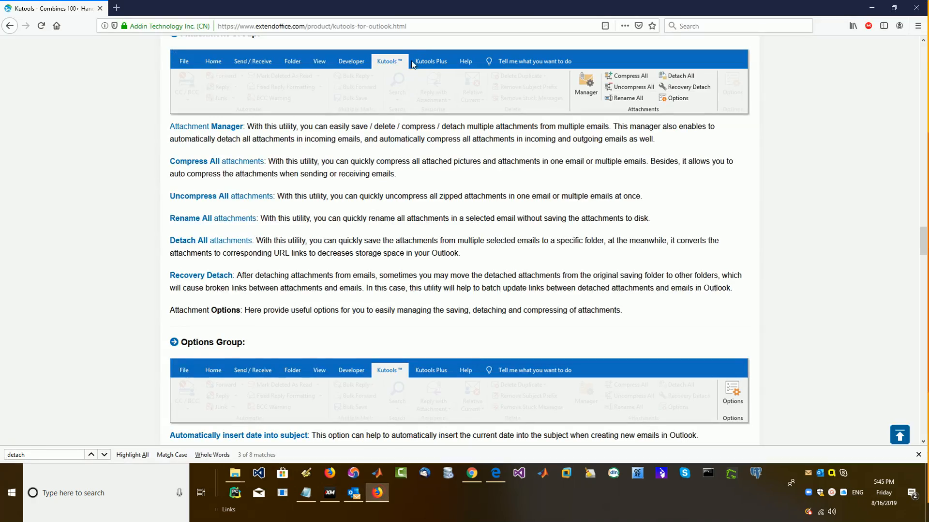
scroll(373, 212, up, 20)
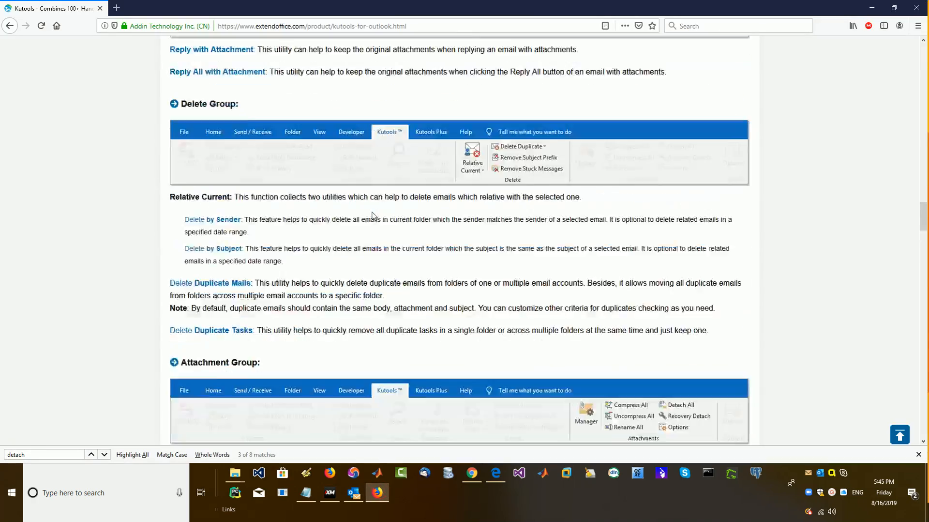
scroll(373, 212, up, 15)
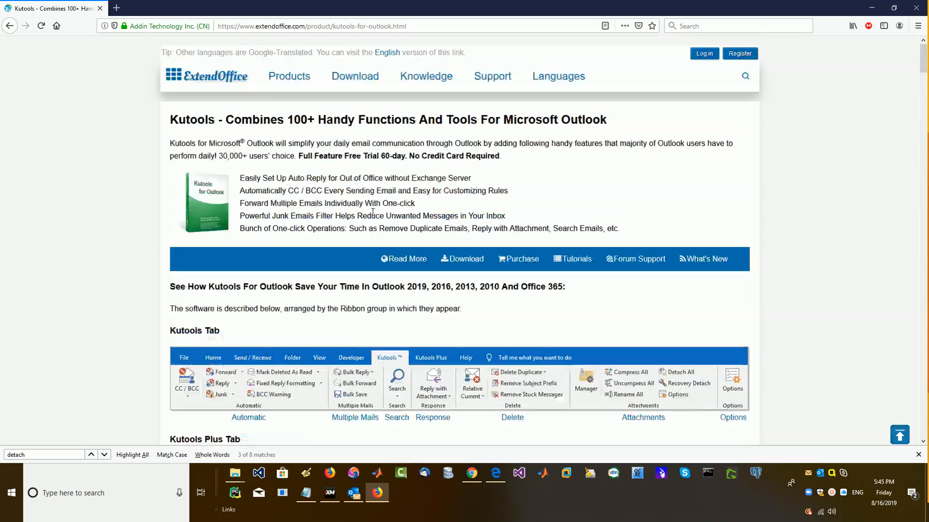
mouse_move(351, 86)
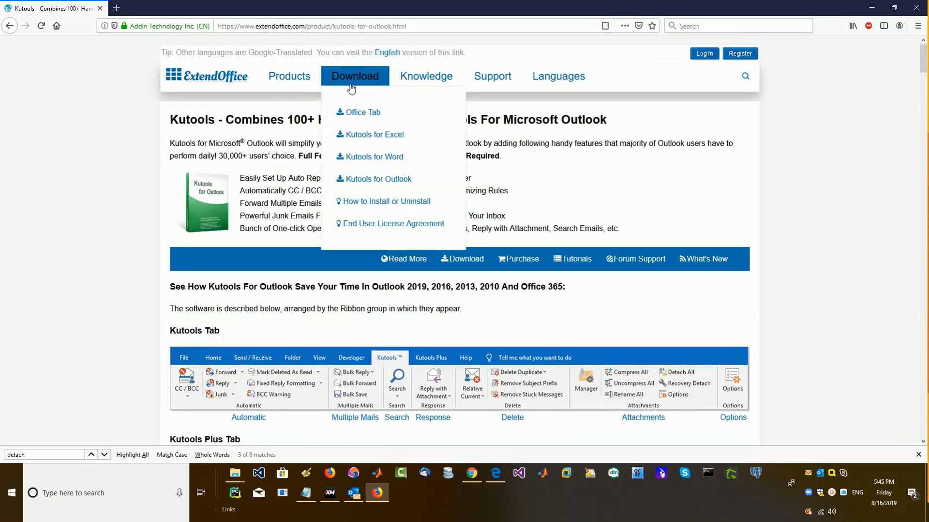
right_click(386, 182)
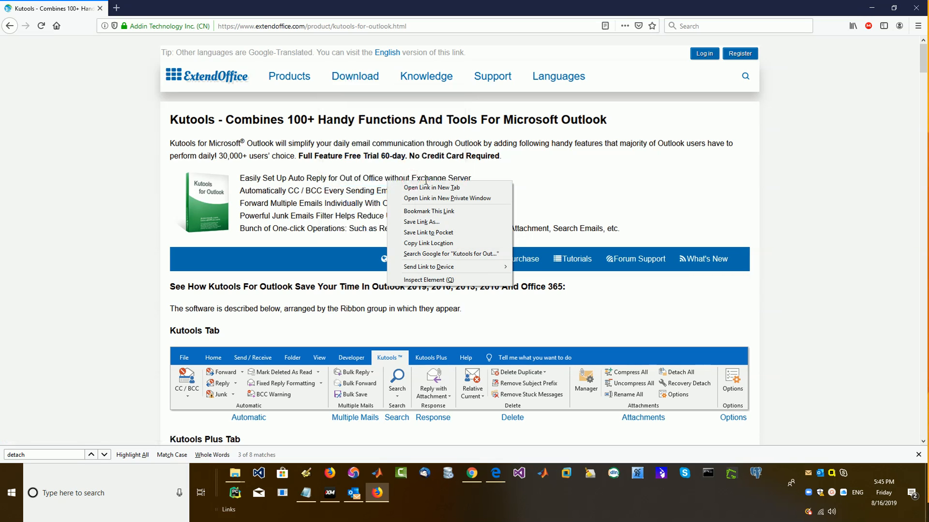
click(426, 186)
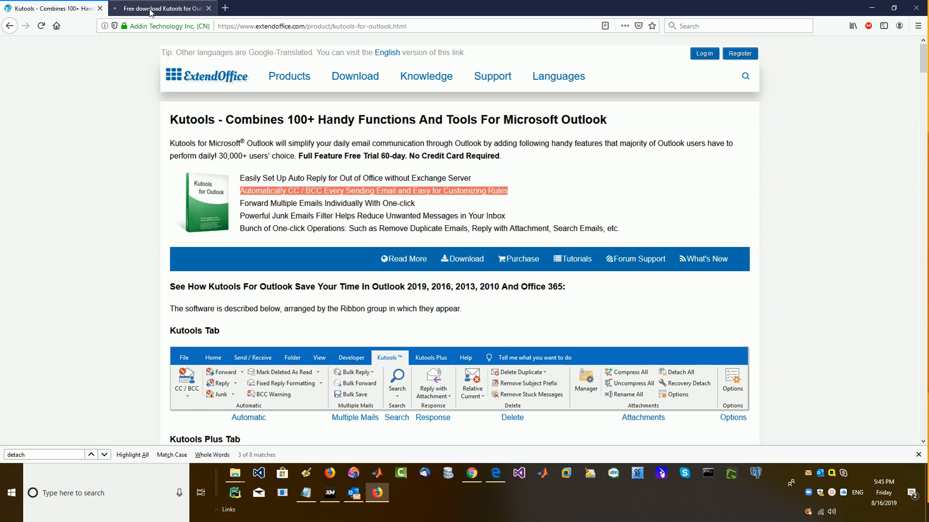
click(151, 10)
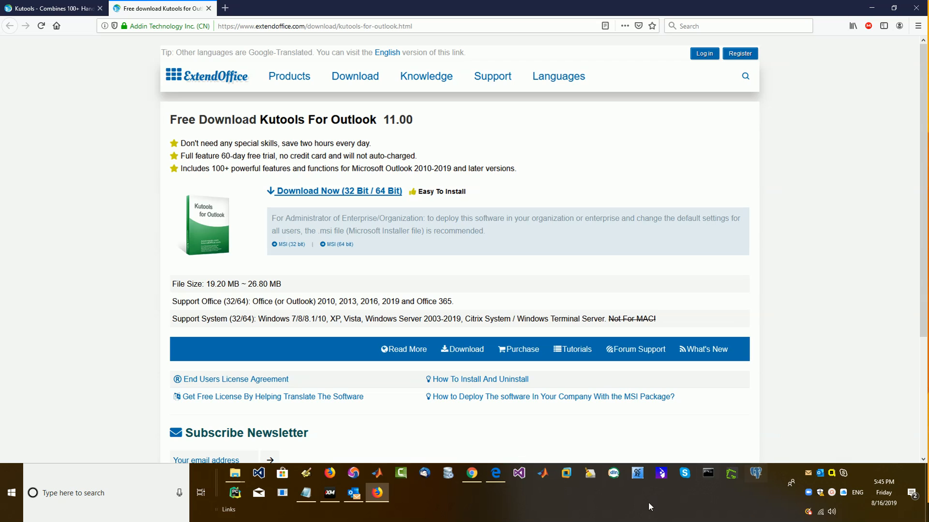
click(354, 492)
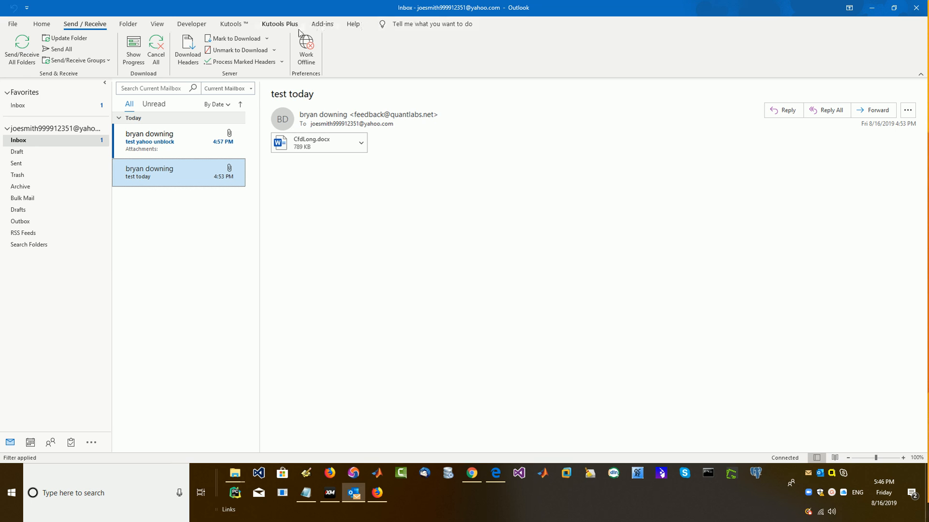
click(232, 24)
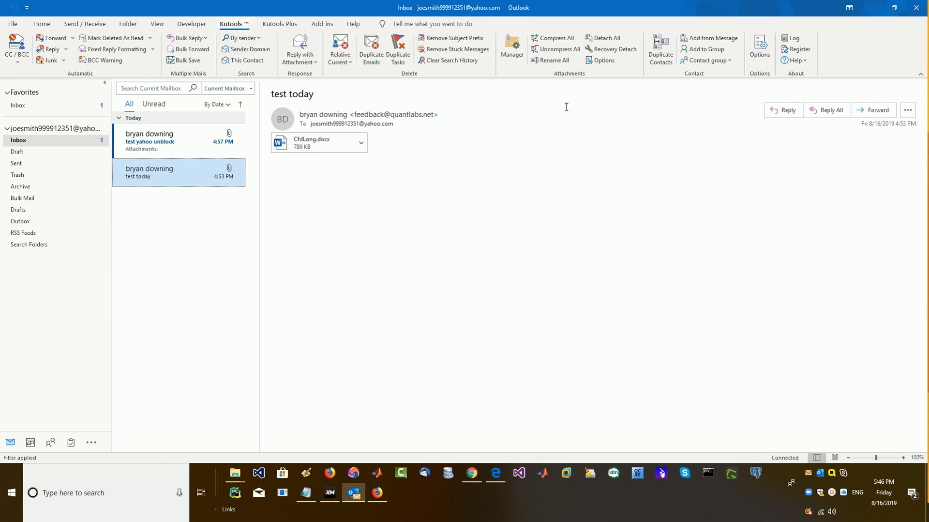
click(605, 39)
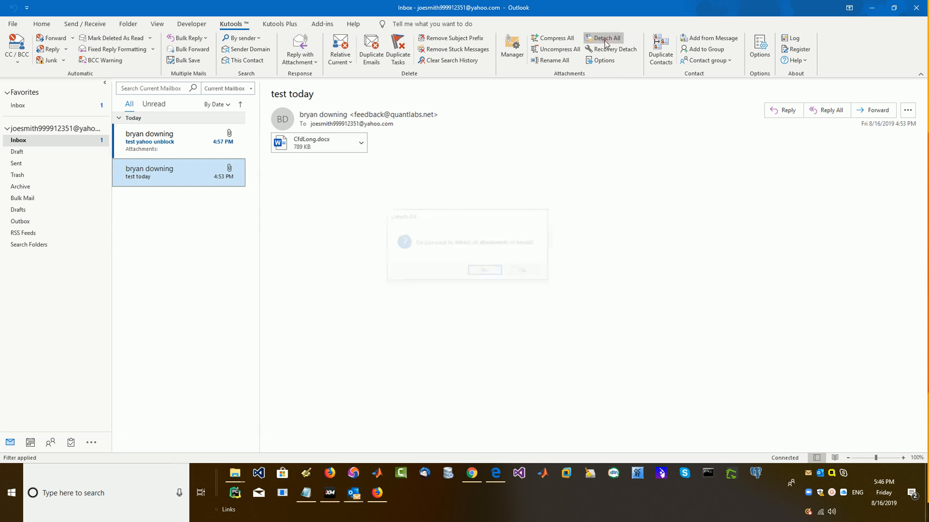
click(525, 272)
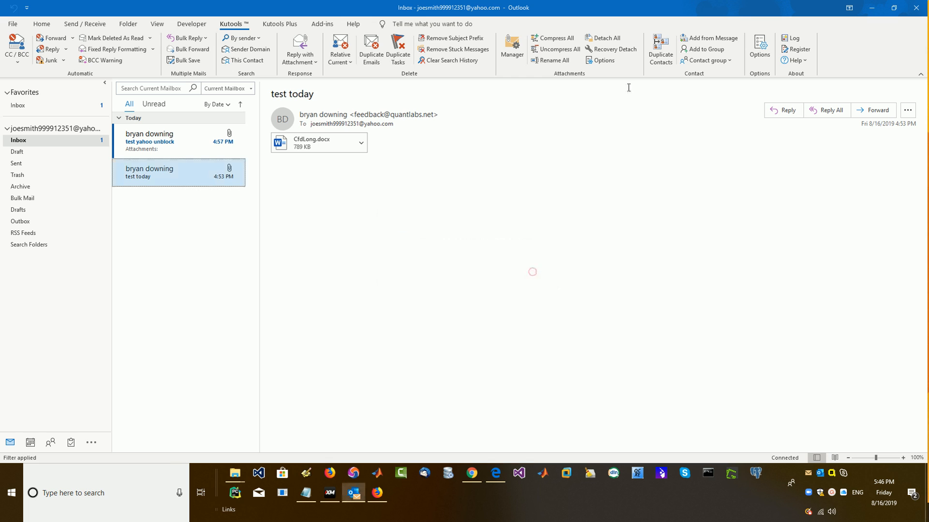
click(600, 43)
click(525, 269)
- Open the Kutools attachment options for Detach & Save and highlight the end of the detach folder path to examine it
click(599, 60)
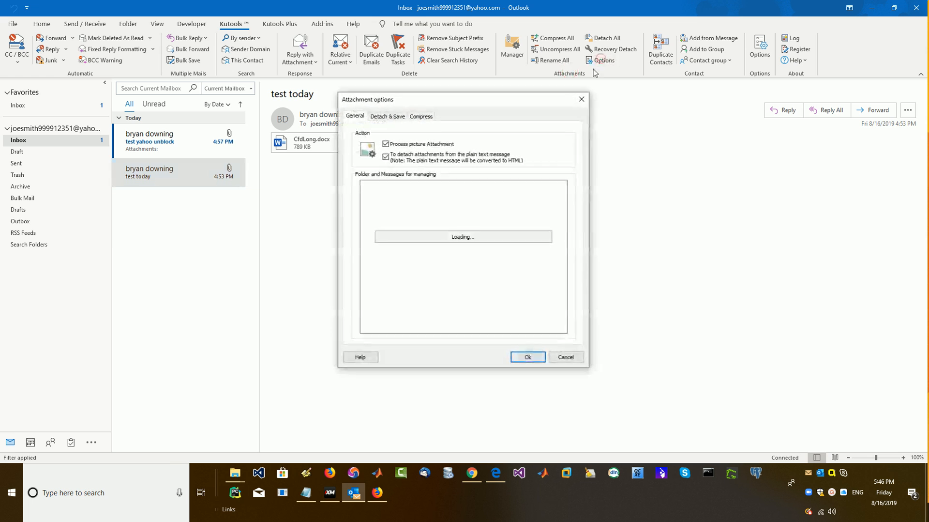
click(388, 116)
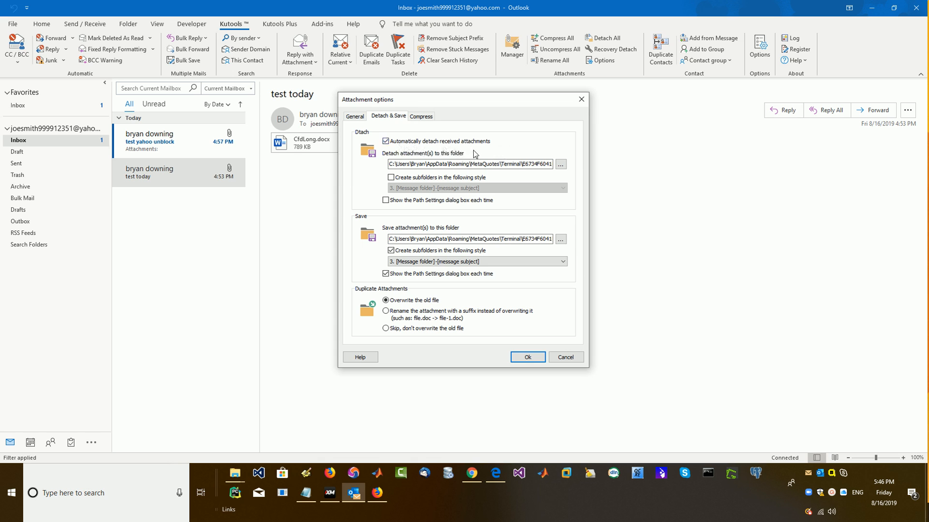
double_click(522, 164)
right_click(508, 157)
click(498, 163)
drag(498, 164, 569, 166)
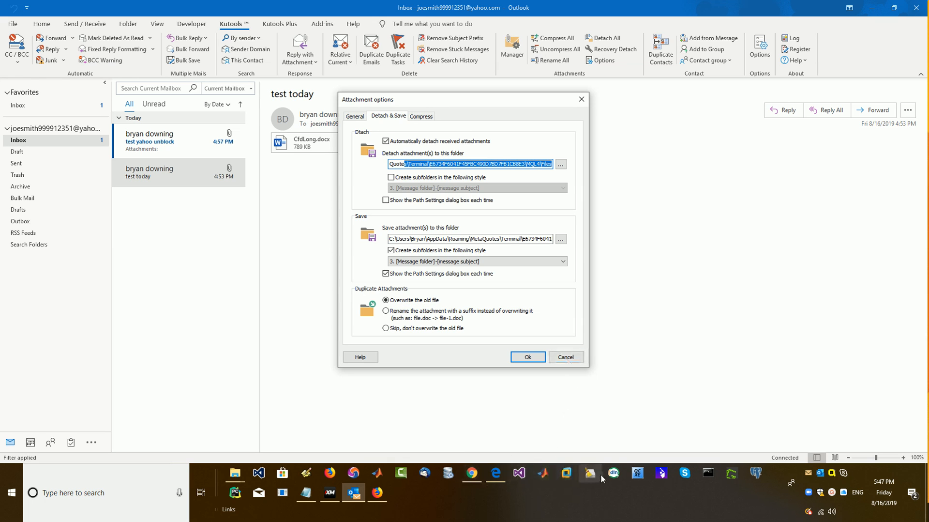
- Switch to Firefox, open quantlabs.net in a new browser tab and view the store's Quant ANALYTICS membership page
click(377, 492)
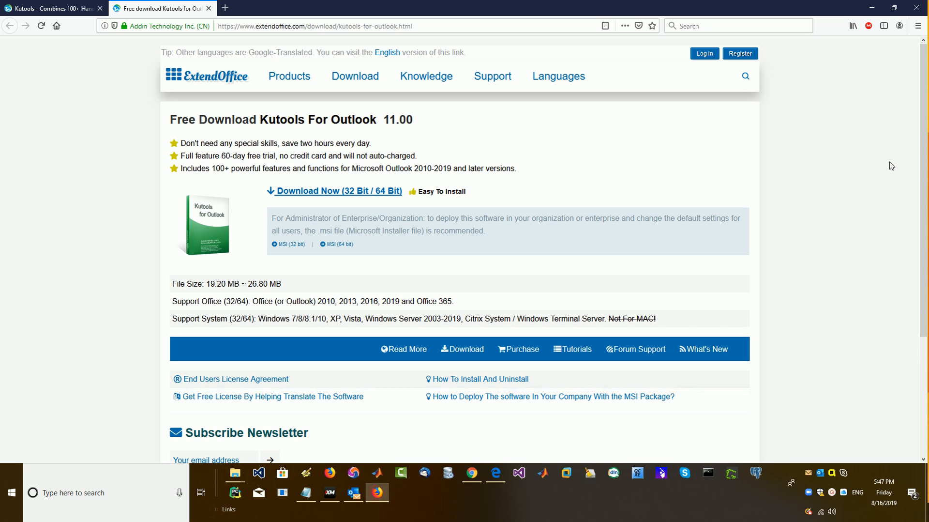
click(225, 8)
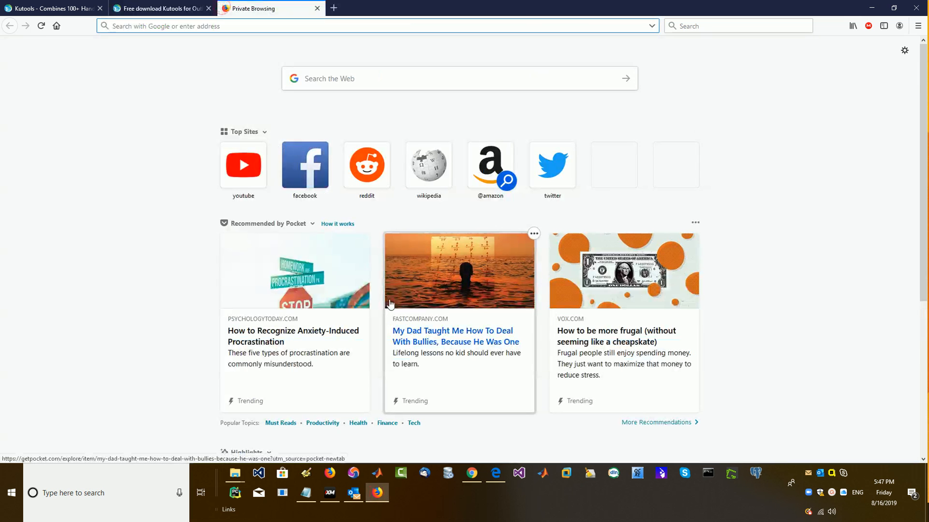
text(quantlabs.)
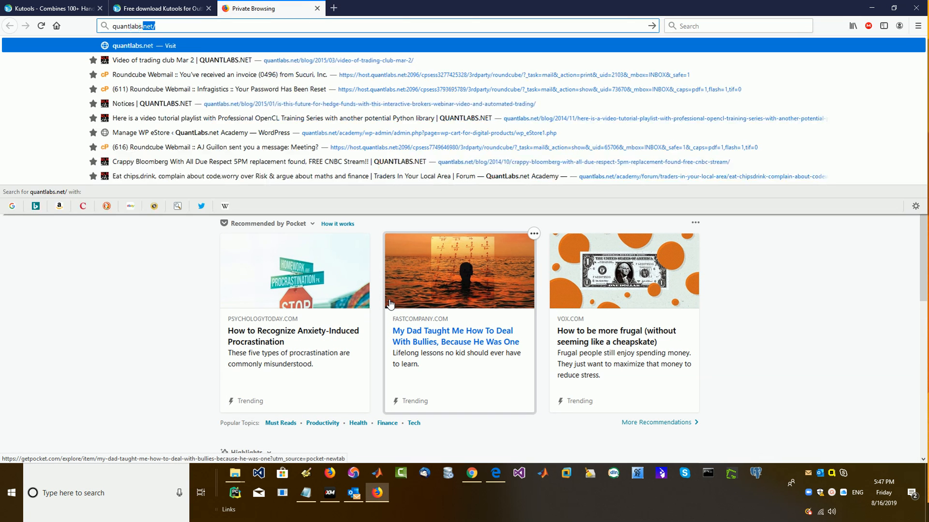
key(Delete)
key(Return)
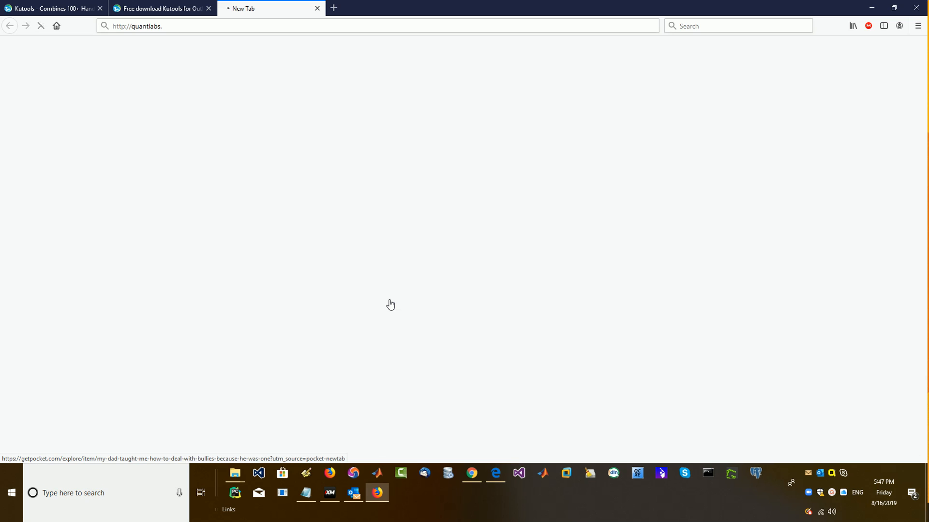
click(180, 24)
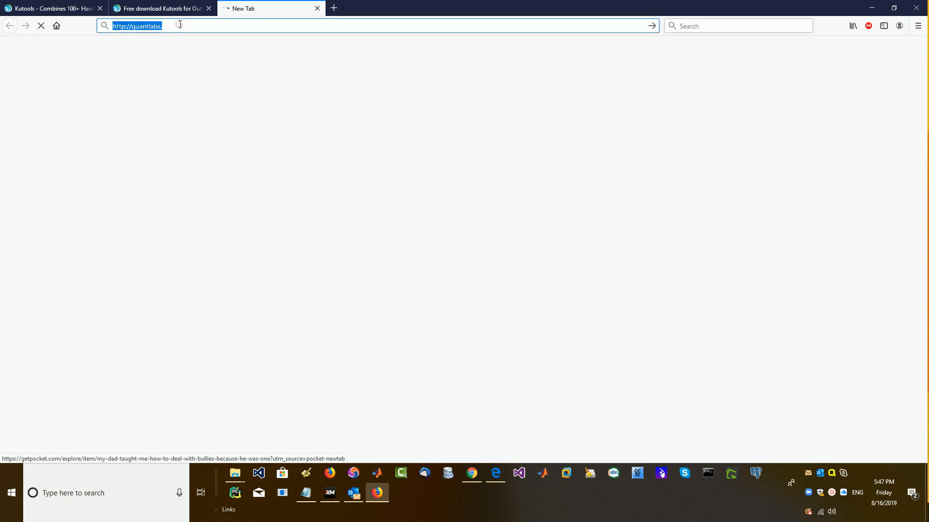
click(180, 25)
text(net/)
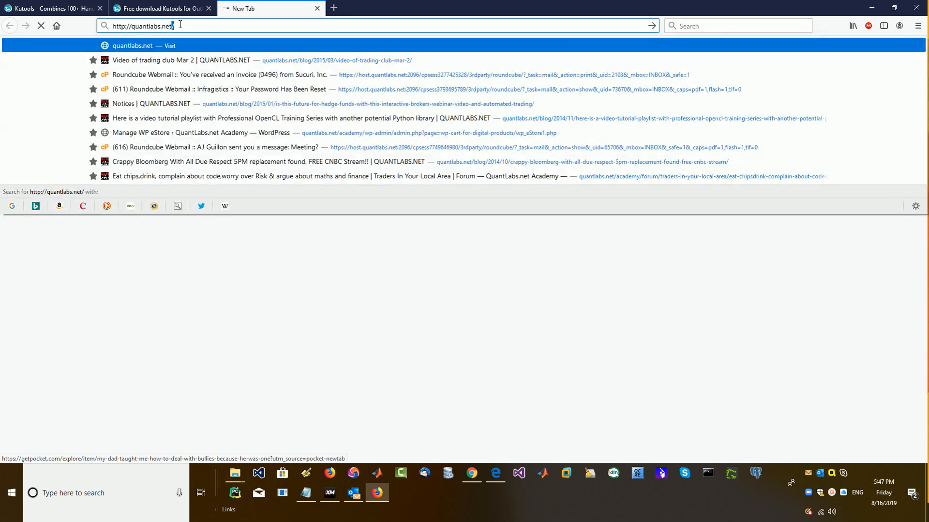
key(Return)
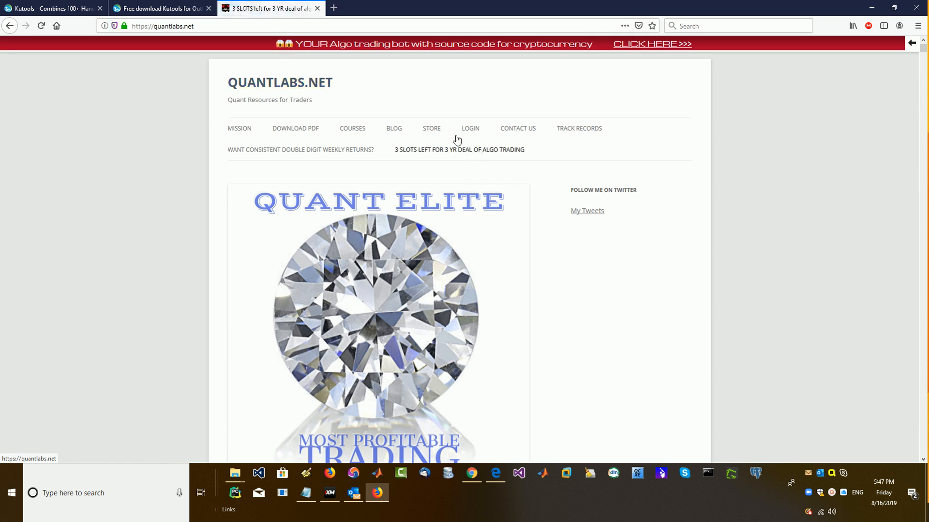
click(433, 130)
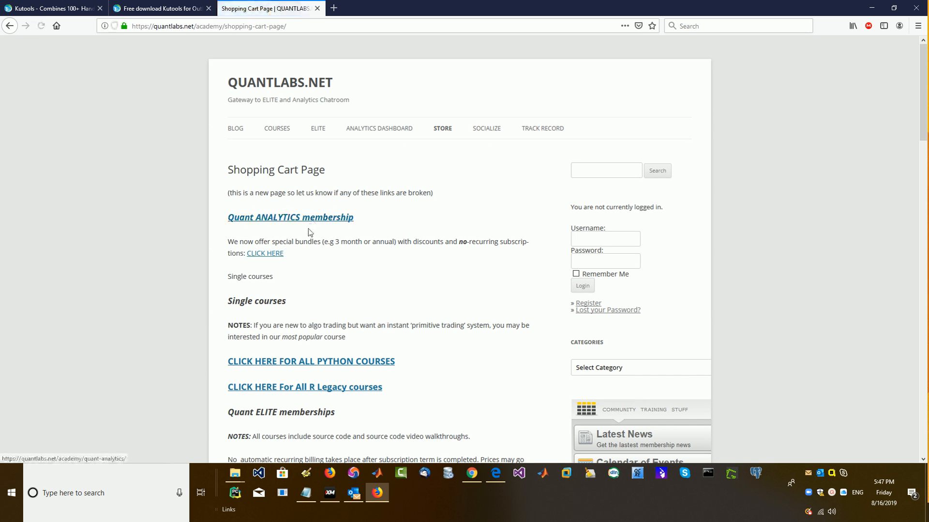
click(281, 218)
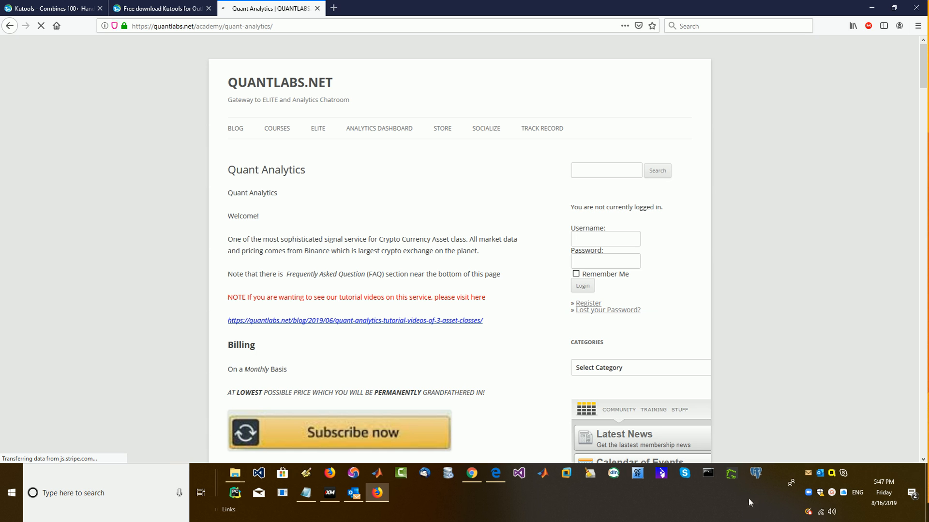
- Return to Outlook, confirm the attachment options and run Send/Receive for all folders
click(354, 492)
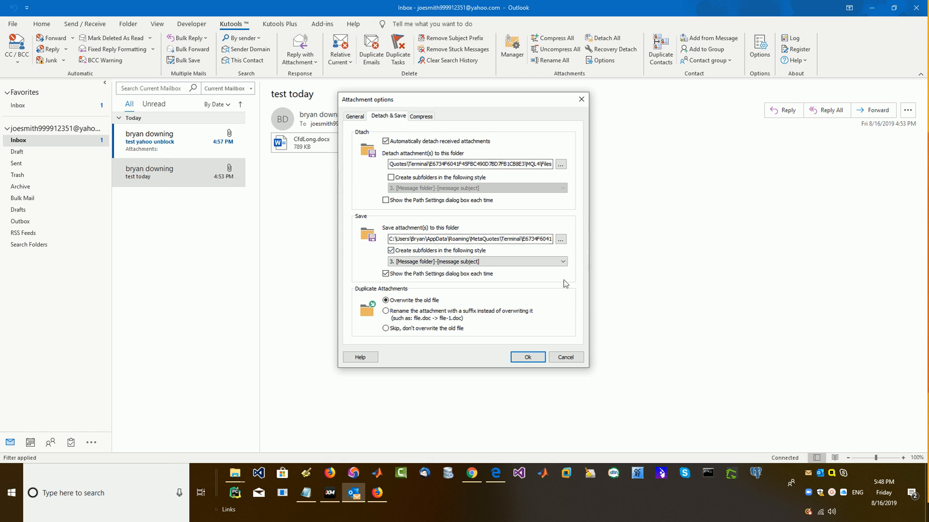
click(527, 358)
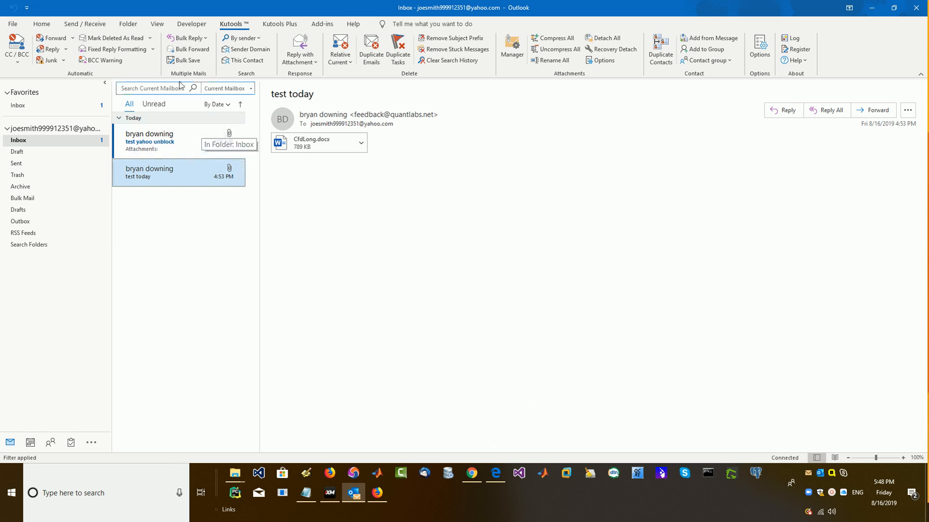
click(79, 23)
click(22, 49)
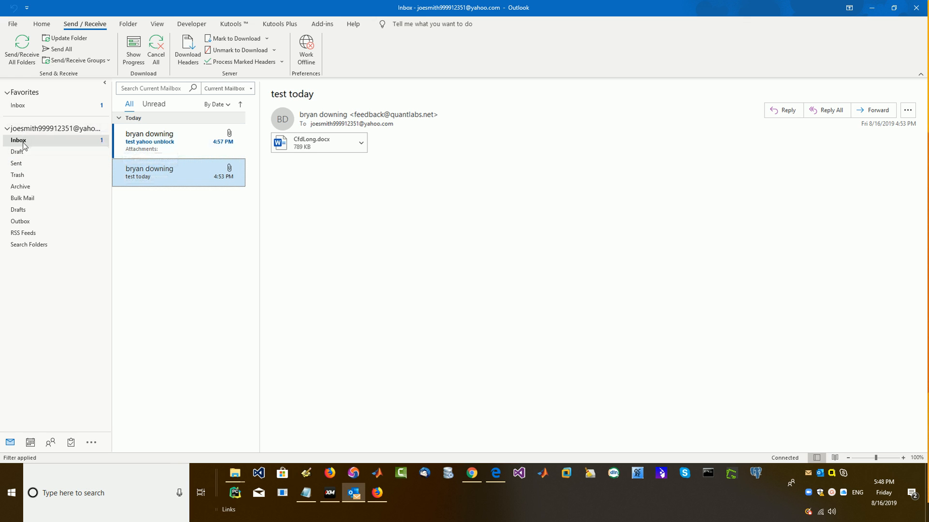
right_click(57, 140)
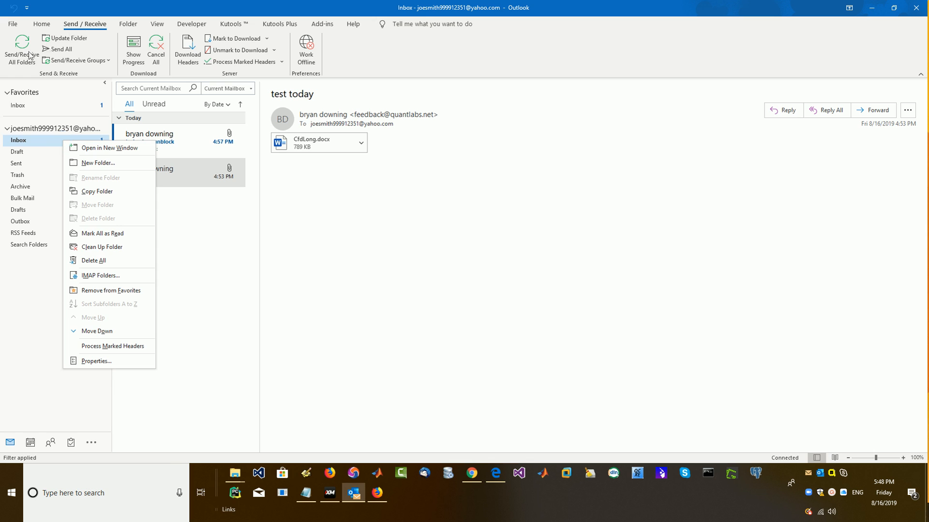
click(11, 45)
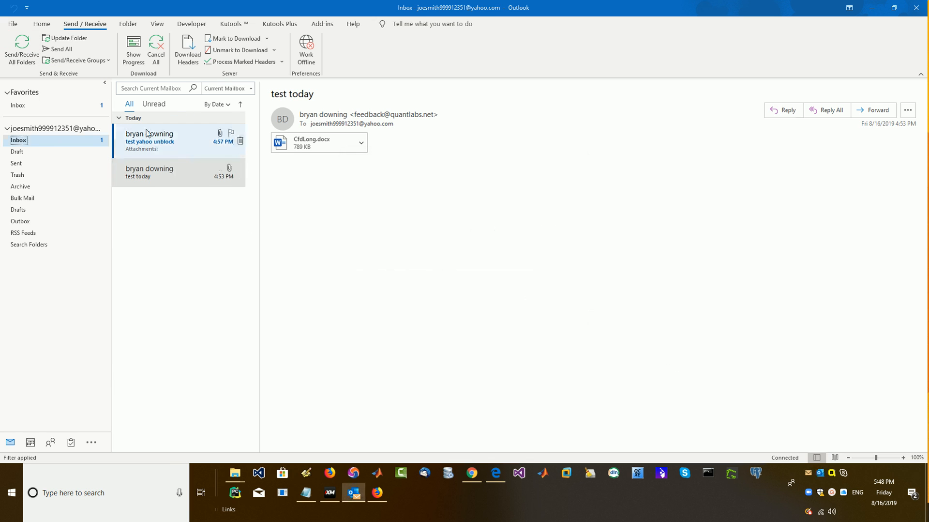
right_click(51, 144)
click(43, 142)
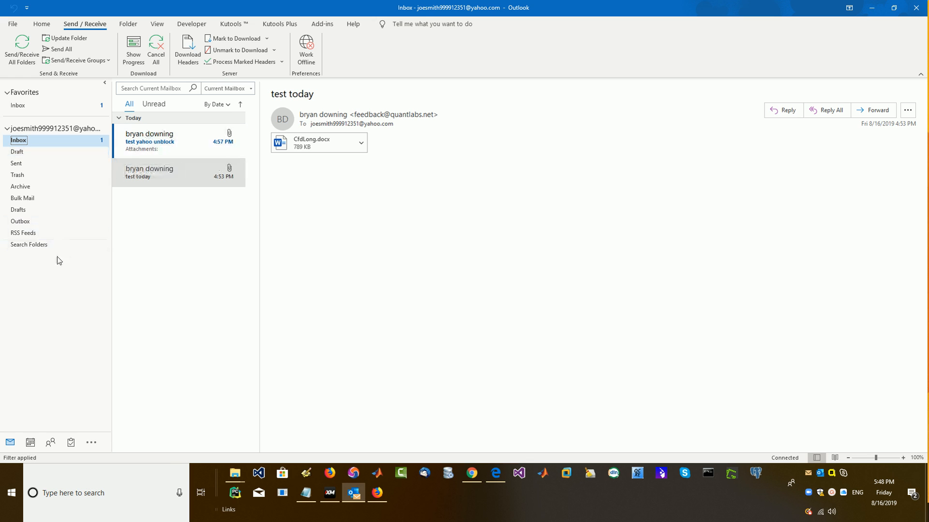
- Set the sender of the "test today" message to Never Block Sender and dismiss the notice
right_click(166, 144)
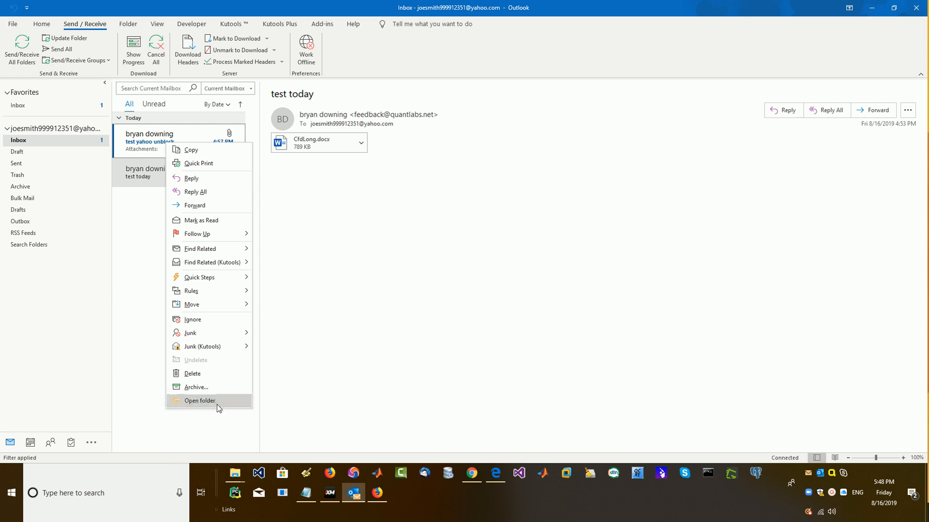
click(132, 173)
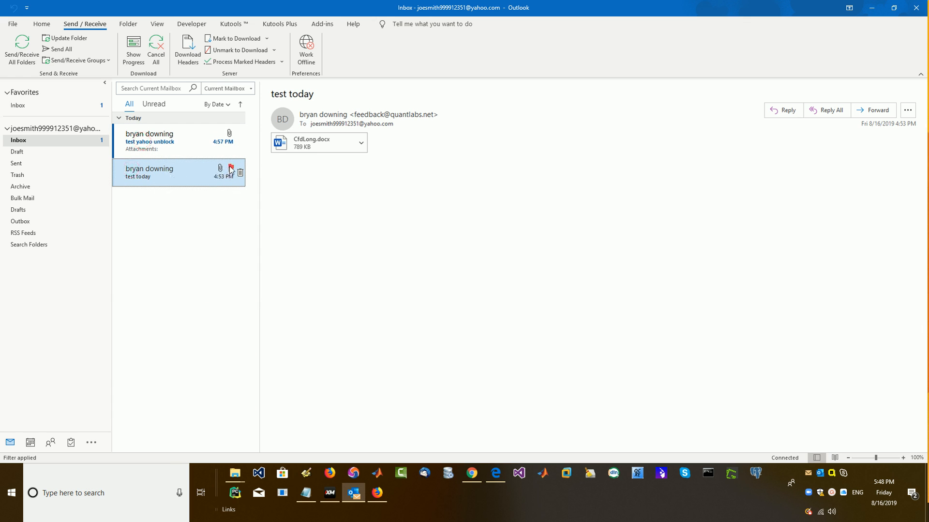
right_click(172, 177)
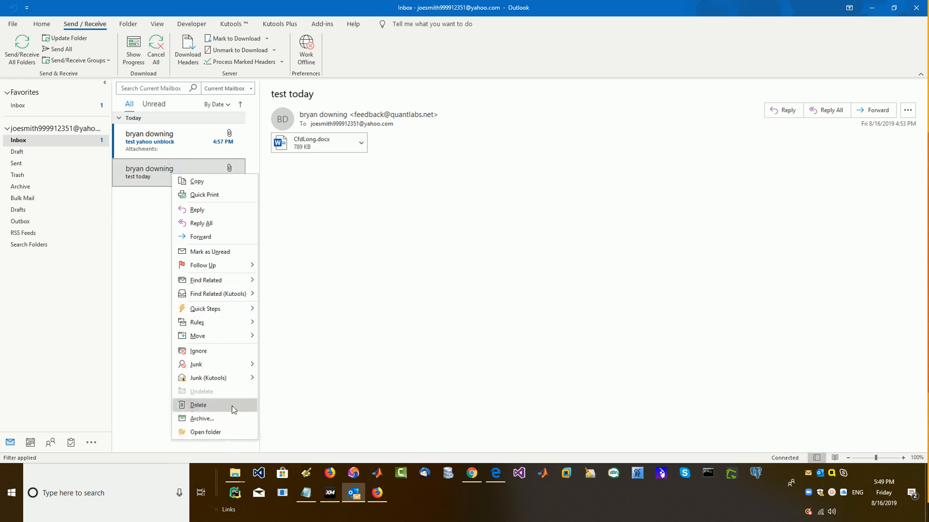
mouse_move(227, 367)
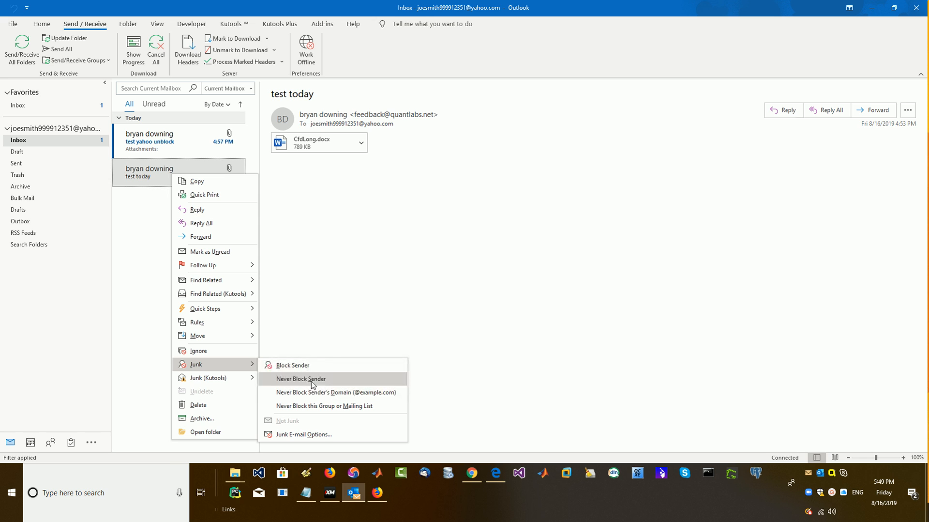
click(312, 379)
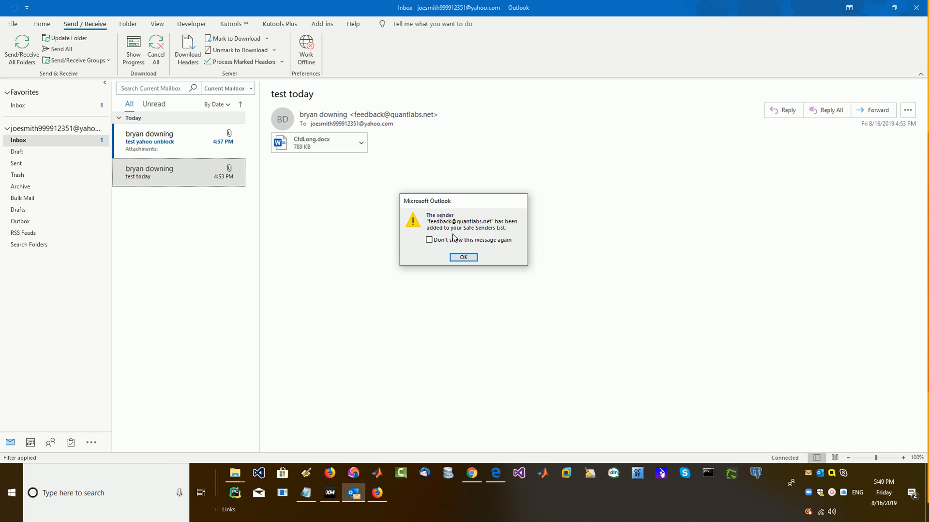
click(459, 257)
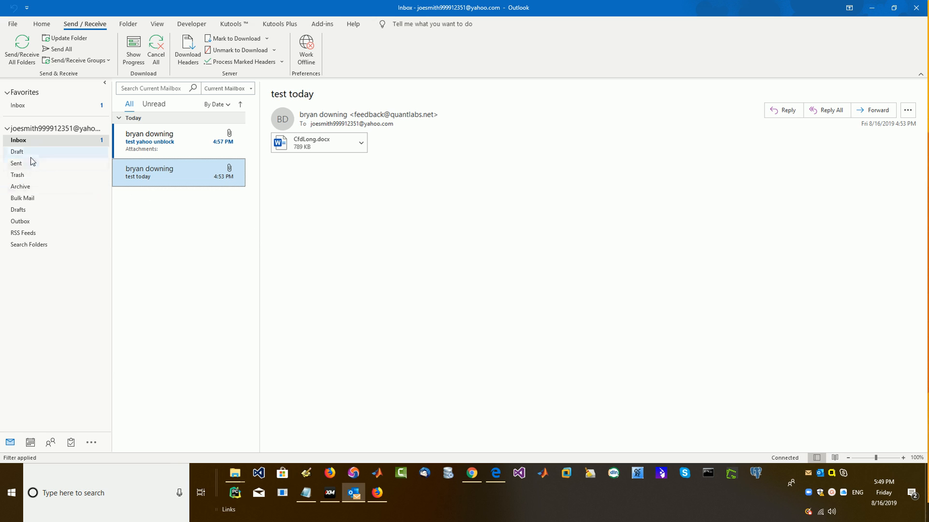
- Run Send/Receive for the Yahoo account's Inbox only and filter the message list to unread messages
right_click(28, 140)
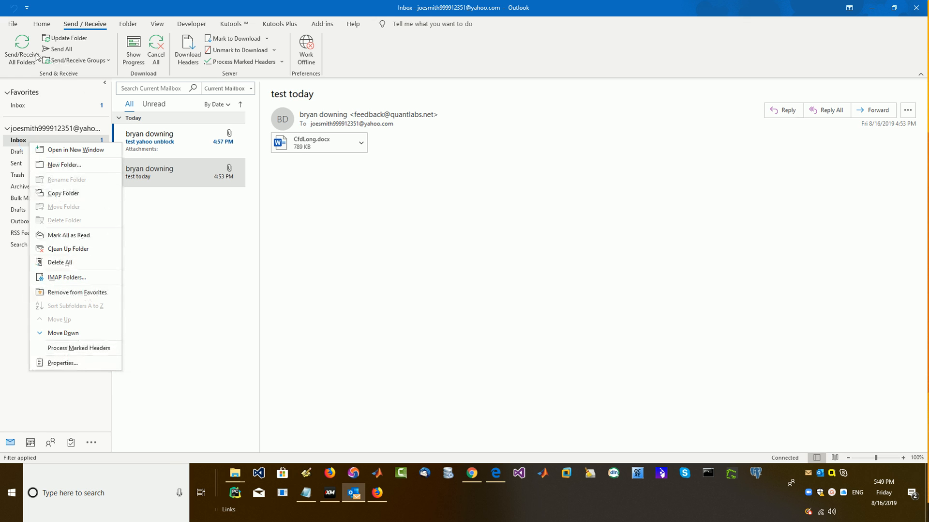
click(78, 60)
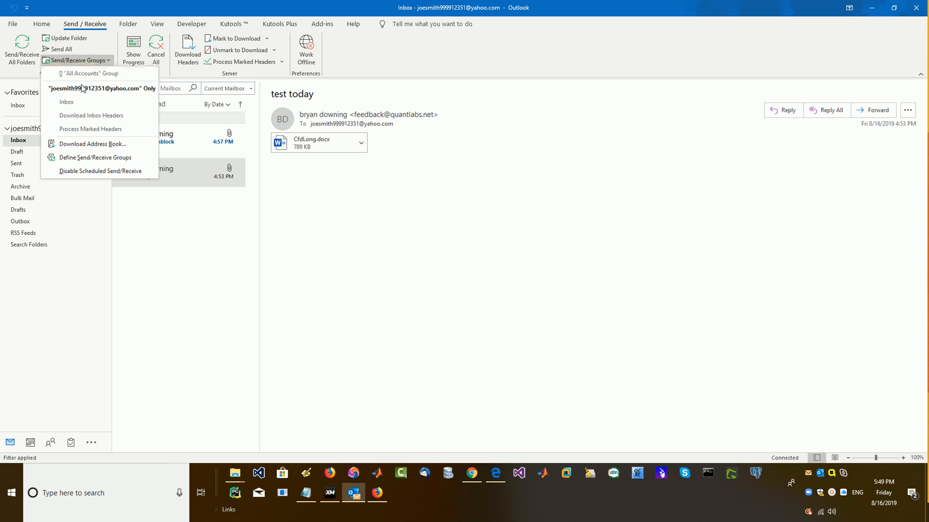
click(80, 103)
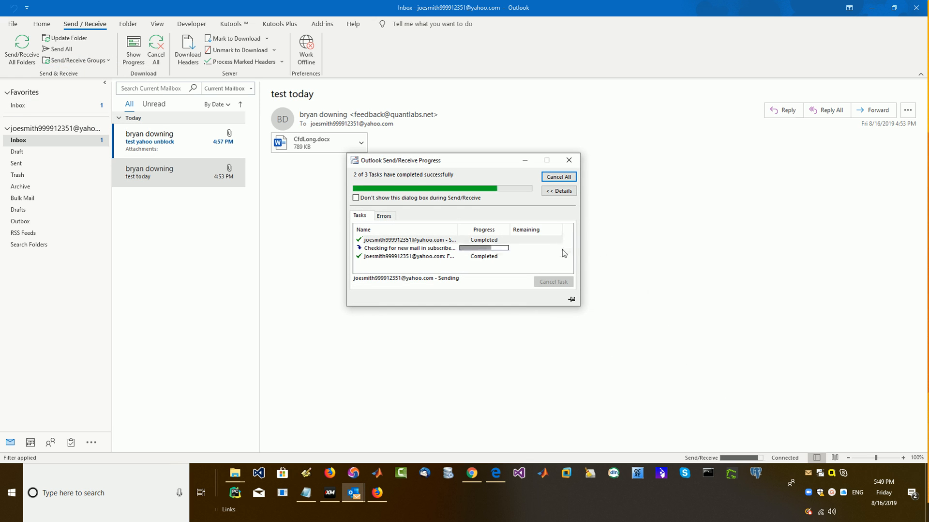
click(22, 139)
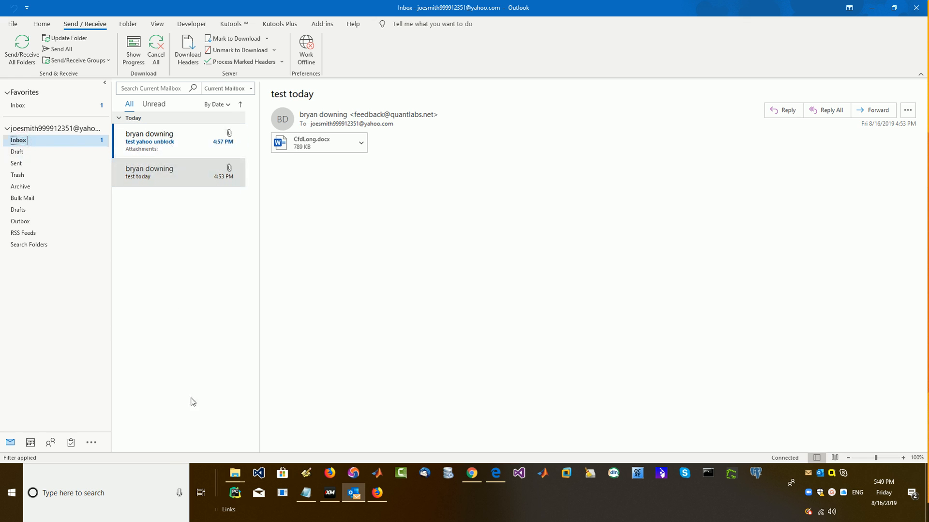
click(153, 105)
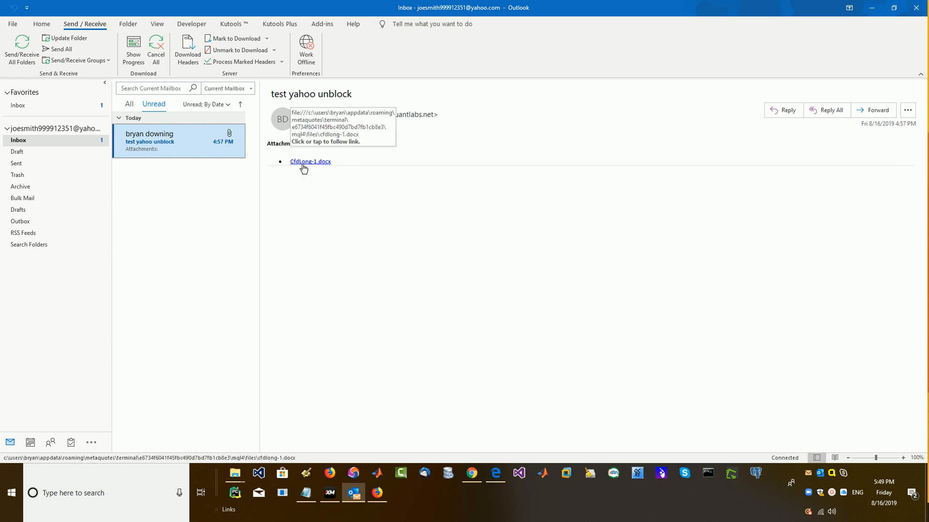
- Bring up File Explorer, open the newly arrived "boo" message to examine its detached attachment link, and close the message
click(235, 472)
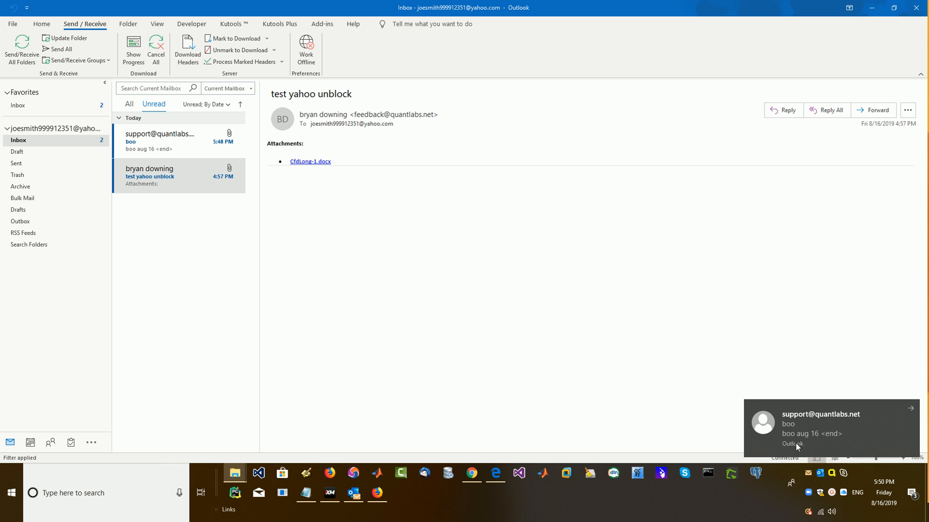
click(810, 436)
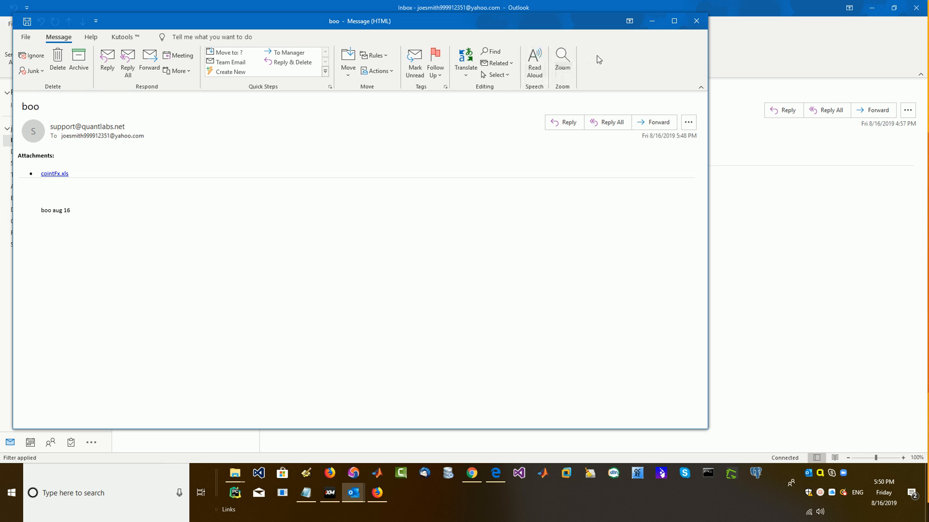
click(697, 21)
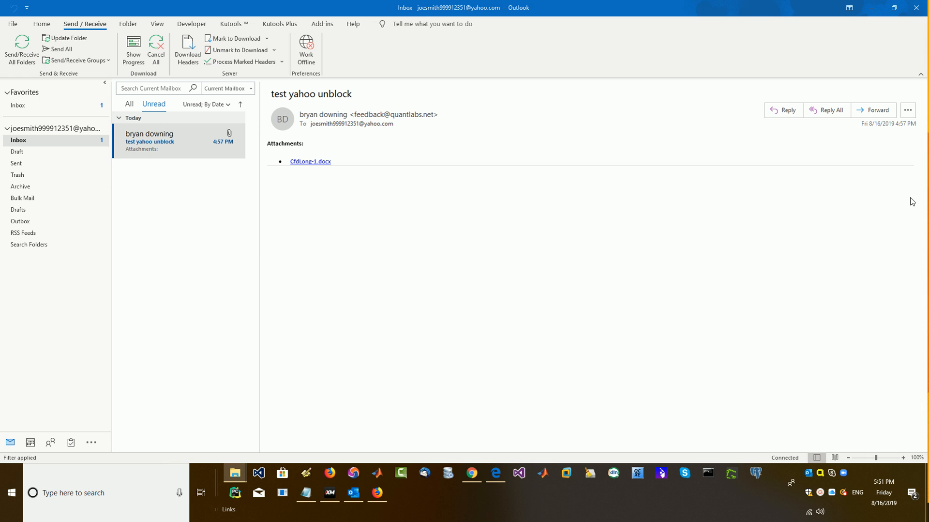
- Open the "test yahoo unblock" message to examine its detached attachment link, close it and return to the account's Inbox
double_click(174, 151)
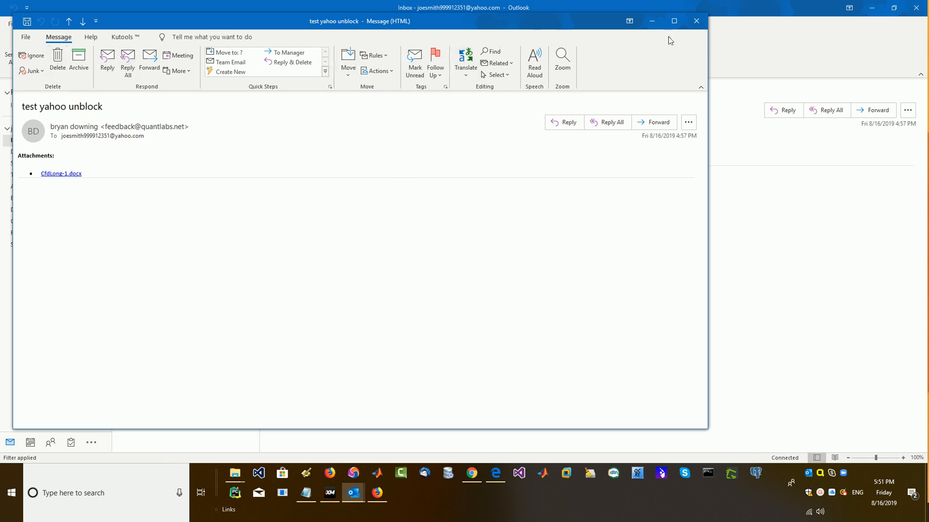
click(696, 21)
click(33, 141)
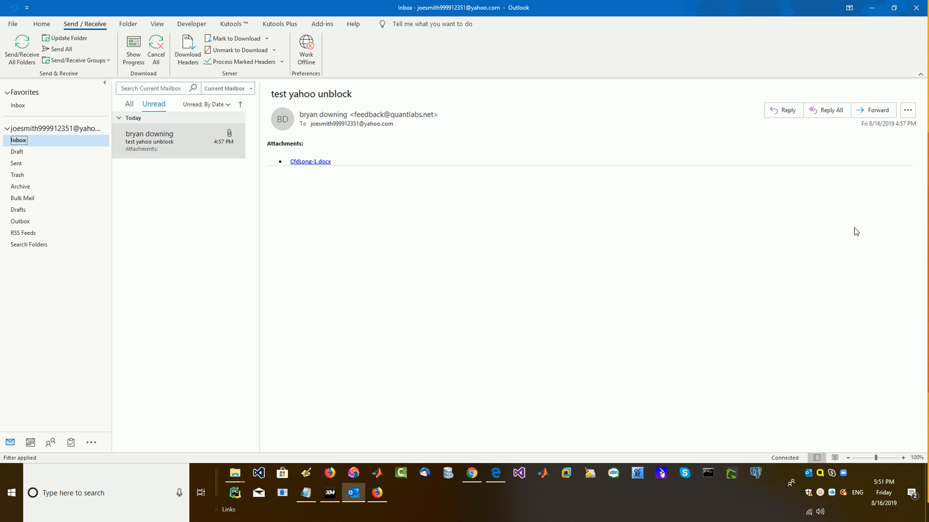
- Select the Yahoo account's root folder and run Send/Receive for all folders
click(32, 129)
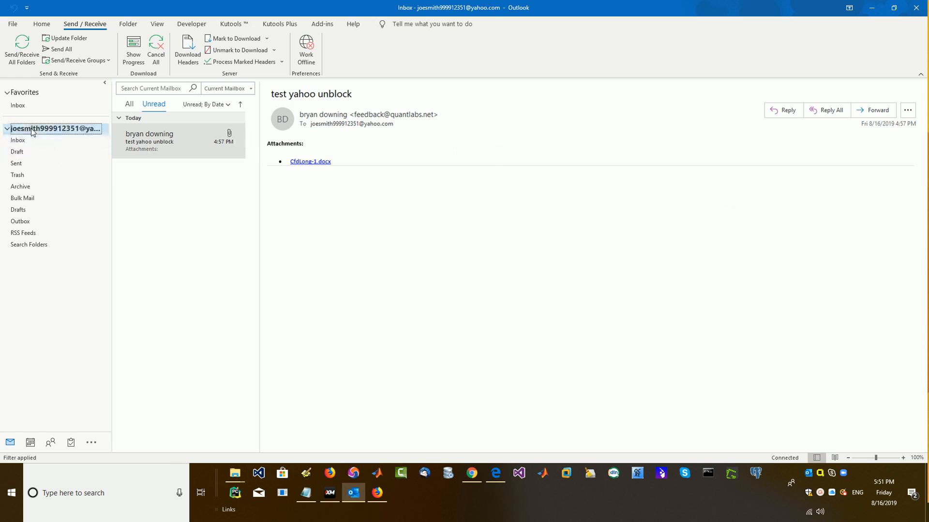
right_click(31, 129)
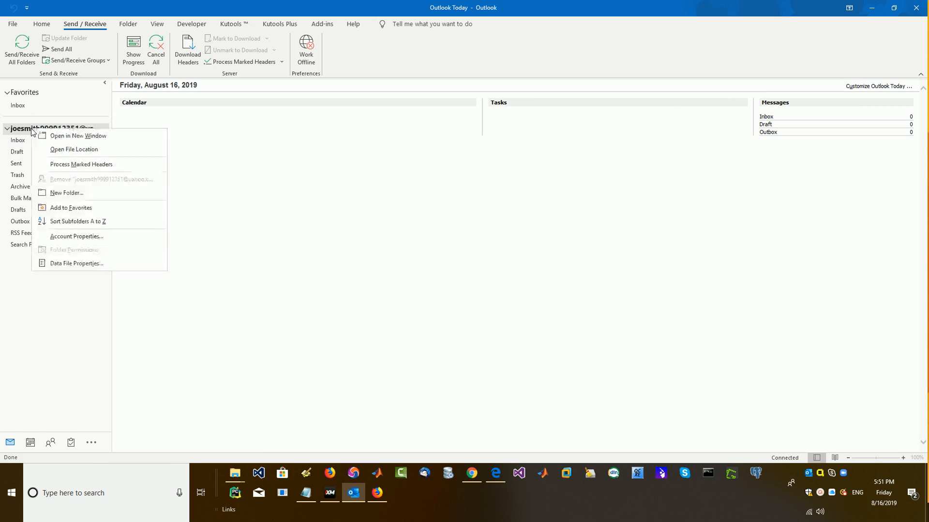
click(22, 43)
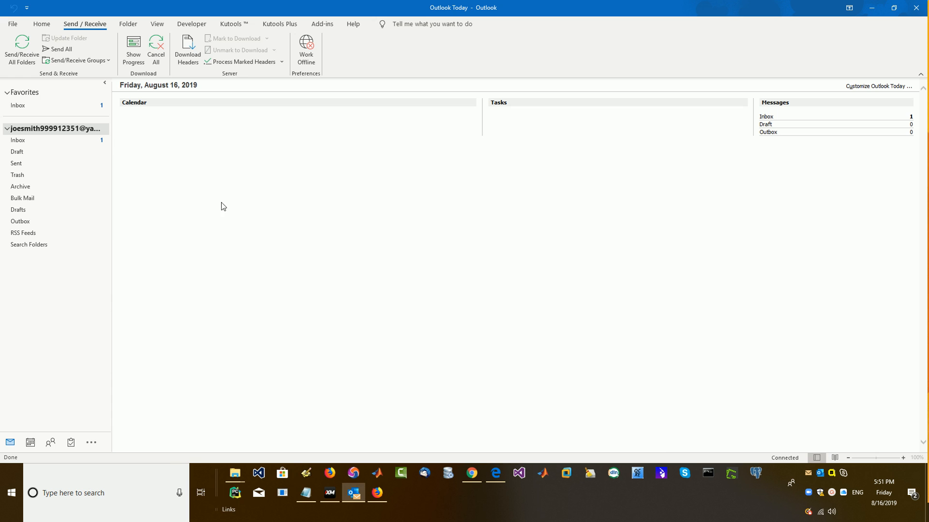
right_click(66, 130)
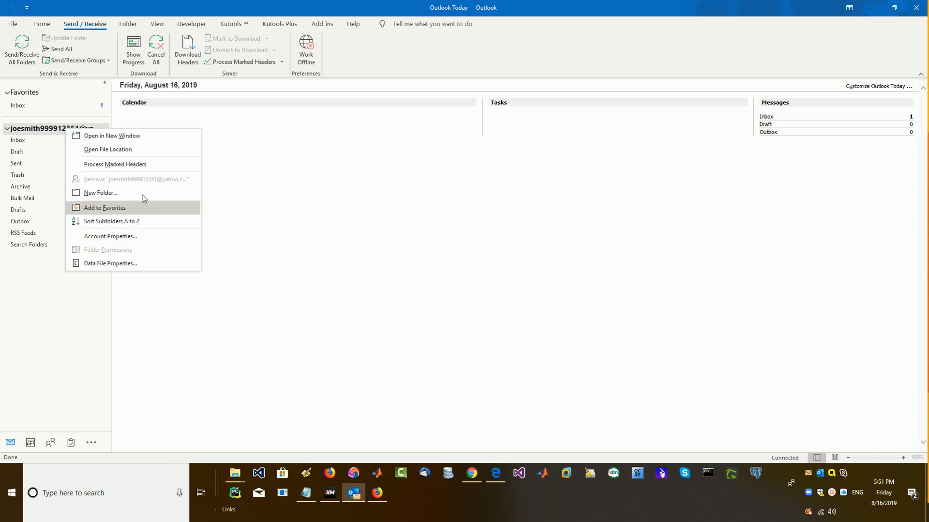
right_click(34, 127)
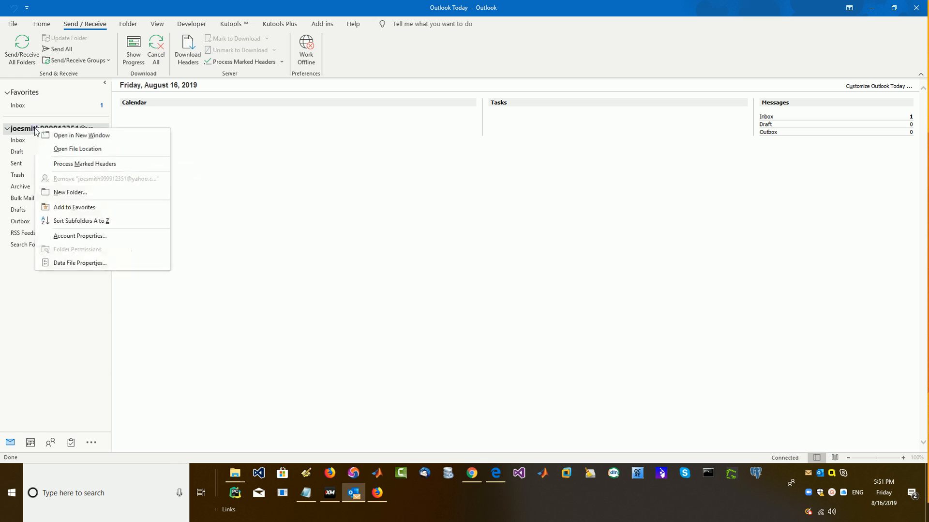
click(57, 131)
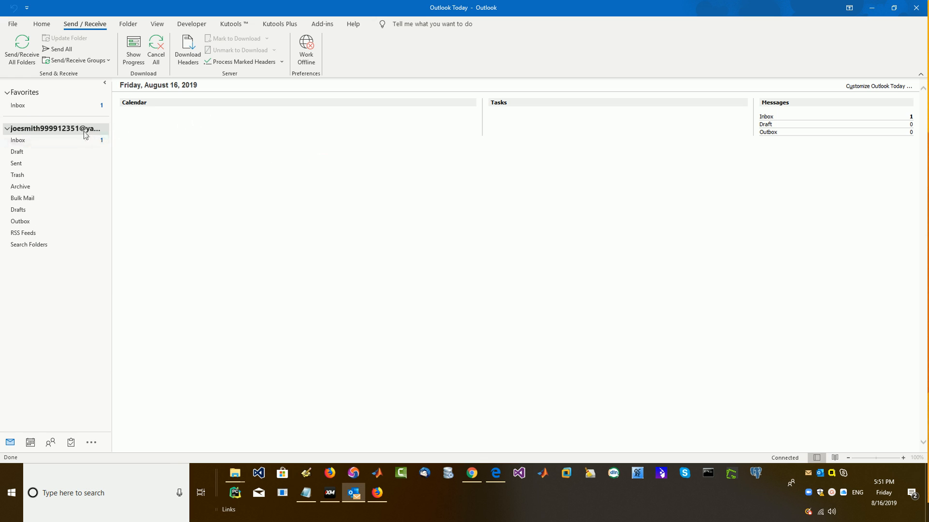
- Return to the account's Inbox and display the "test test 3" message to examine its detached attachment link
click(43, 142)
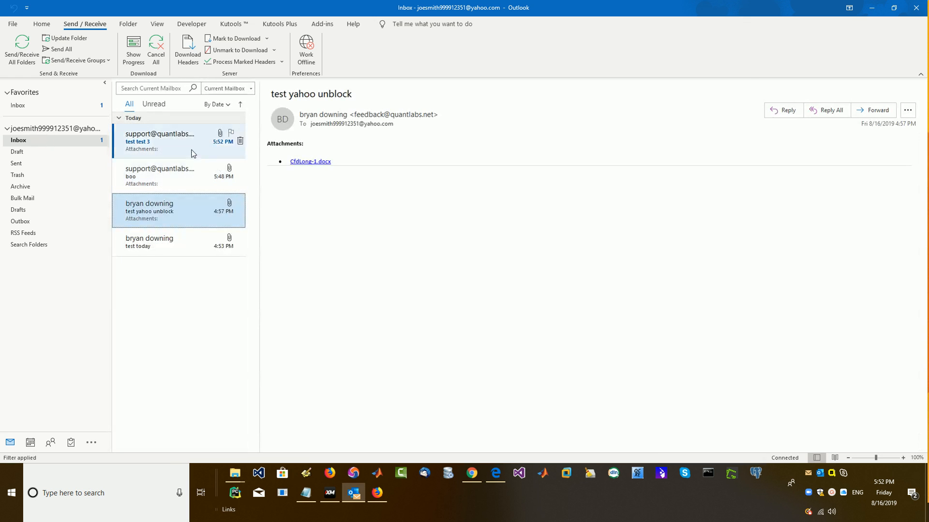
click(196, 148)
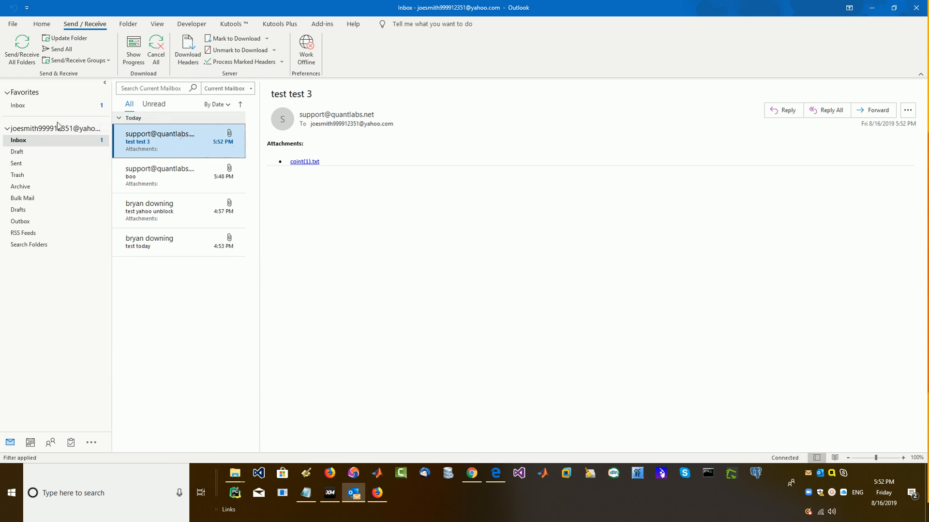
- Select the Inbox under Favorites and run Send/Receive for the Yahoo account's Inbox only
click(27, 106)
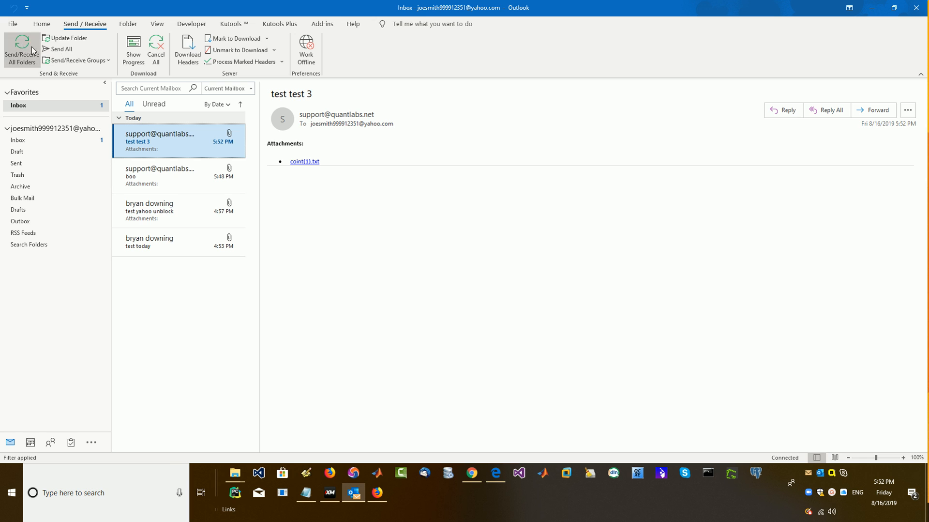
click(91, 59)
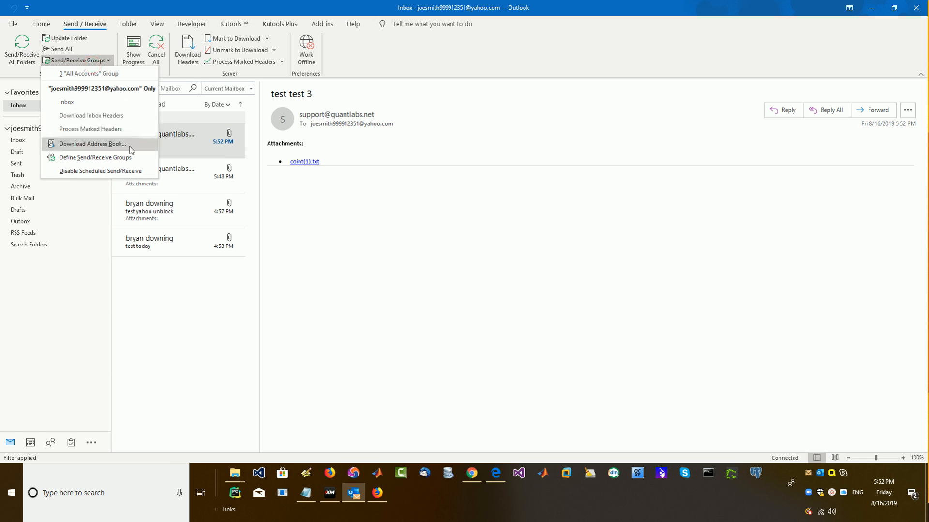
click(108, 102)
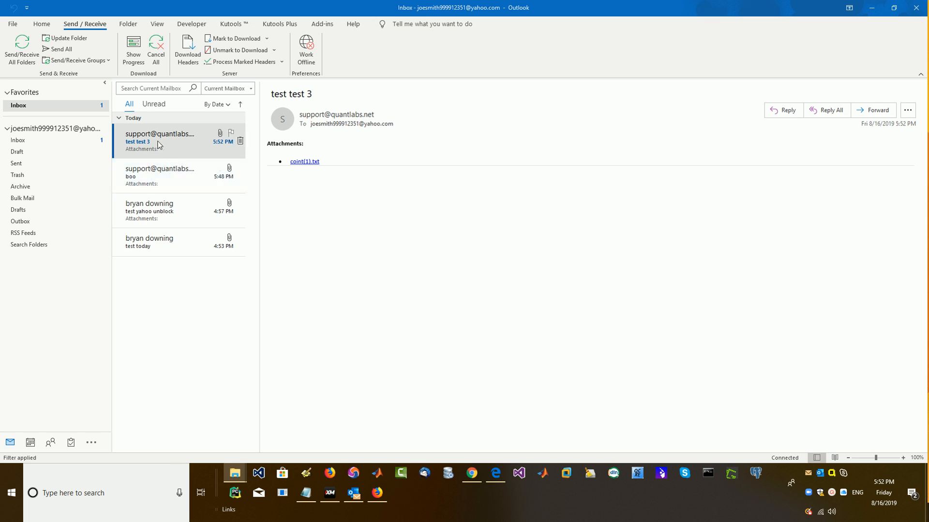
- Set the sender of the "test test 3" message to Never Block Sender and dismiss the notice
right_click(183, 141)
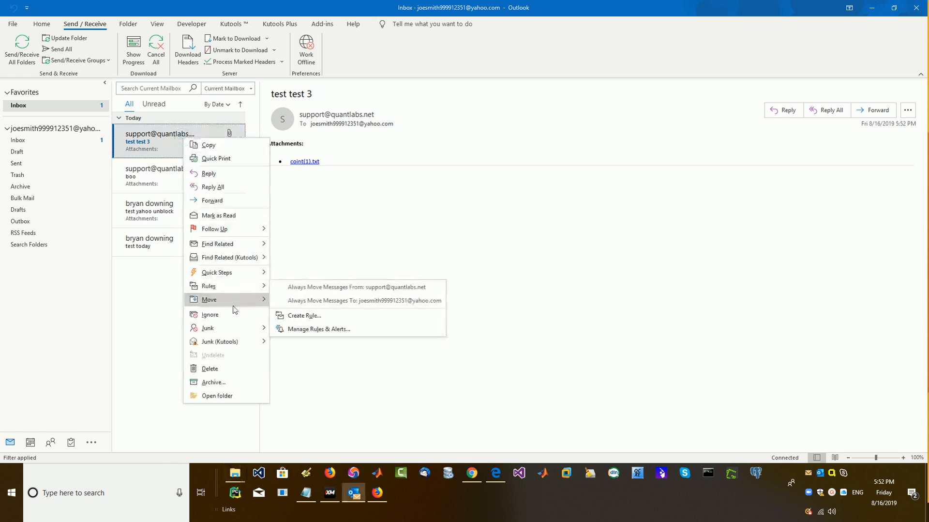
mouse_move(234, 345)
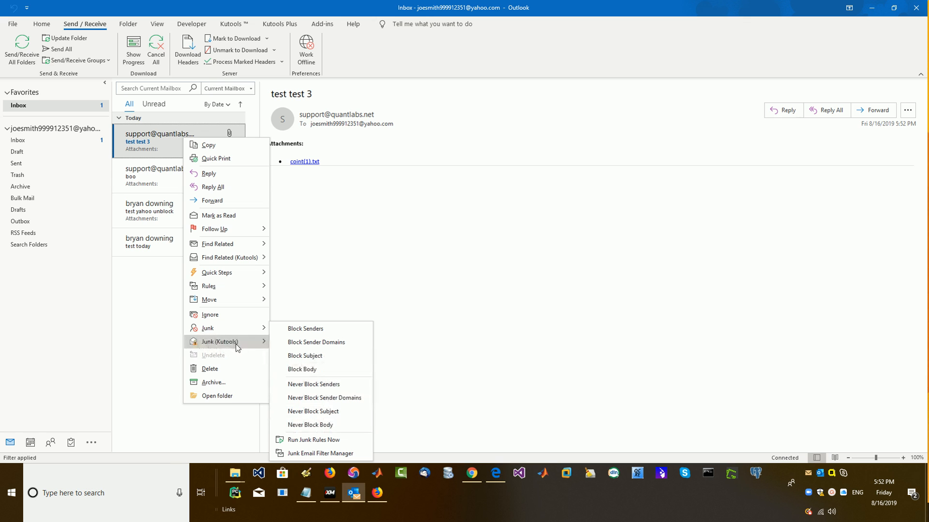
mouse_move(204, 335)
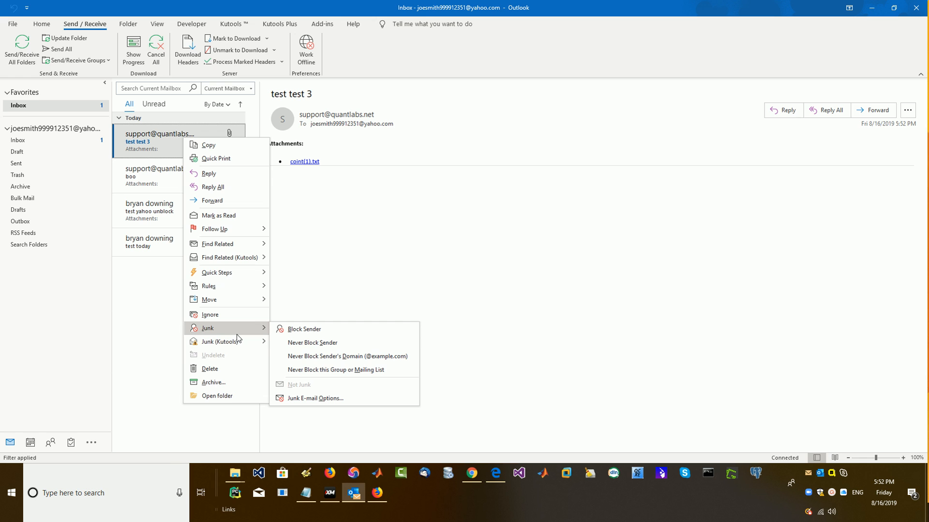
click(314, 342)
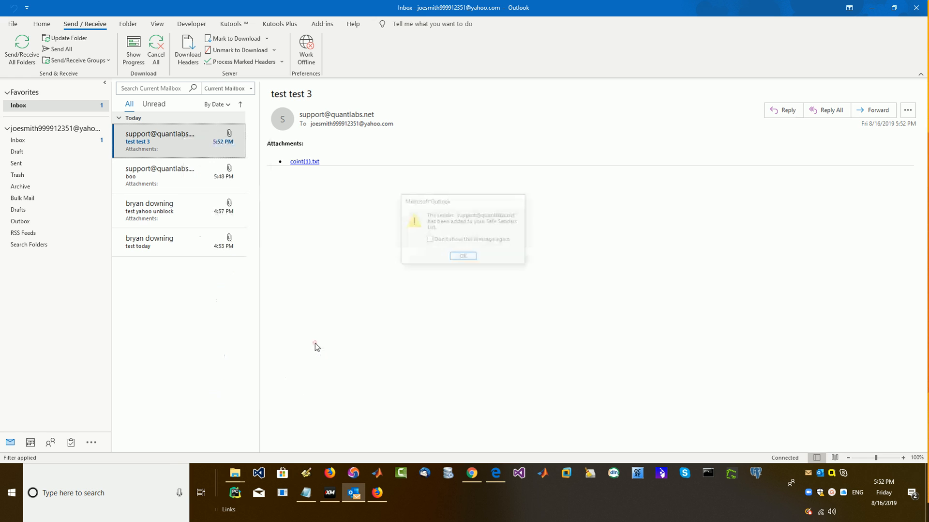
click(464, 257)
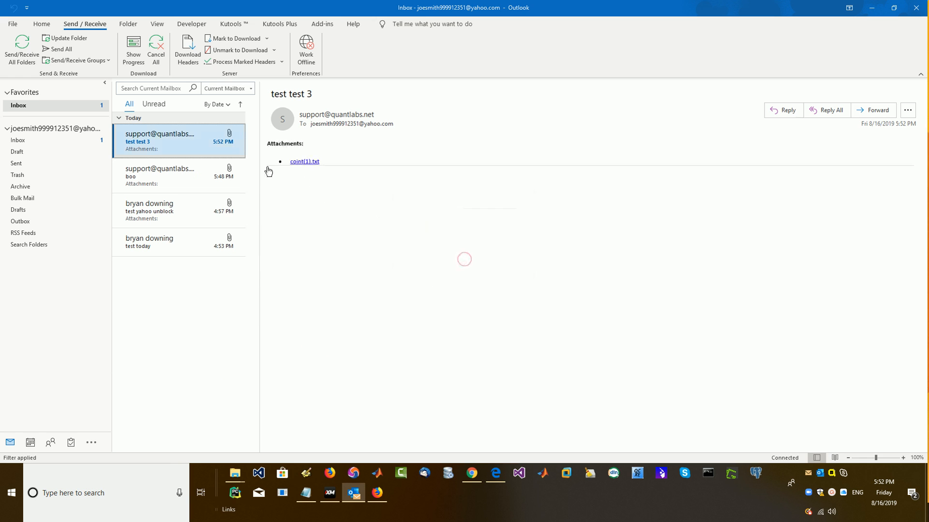
- Examine the Kutools junk options for the "test test 3" message and leave them without choosing any
right_click(153, 147)
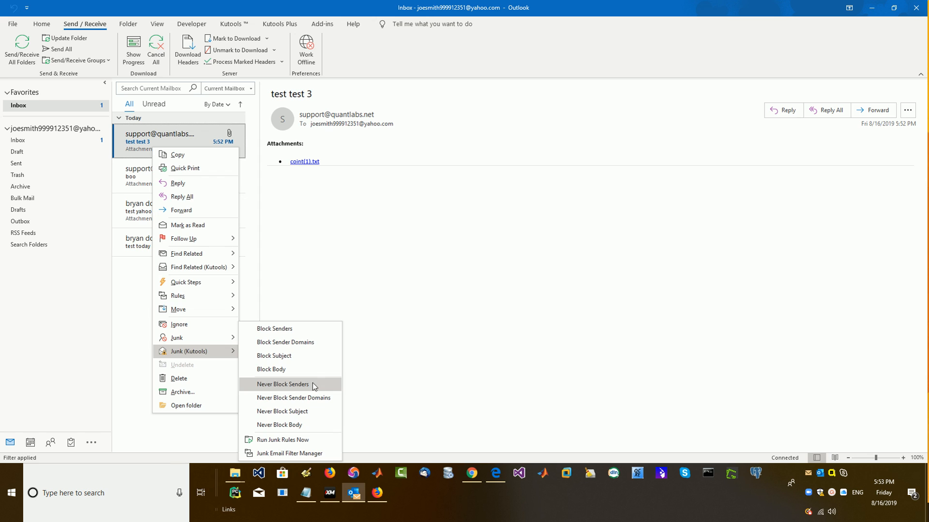
click(484, 121)
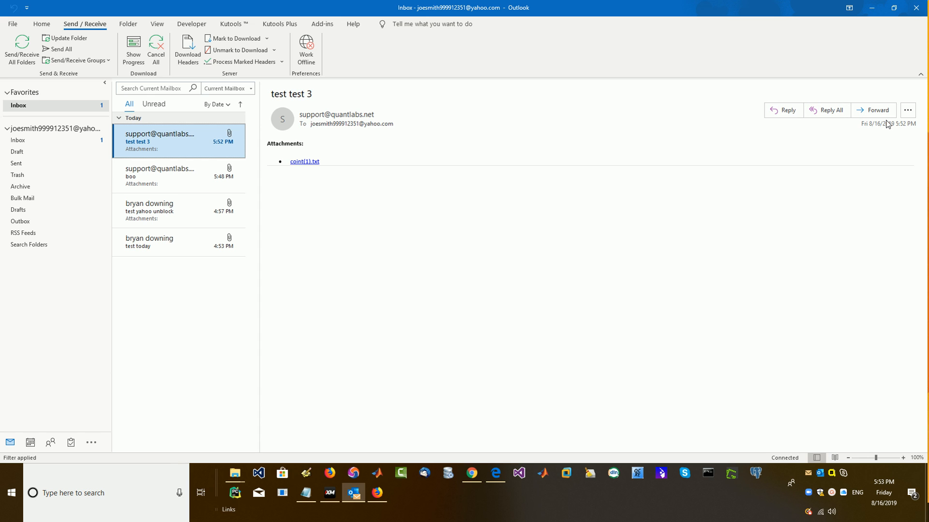
- Switch to File Explorer, move its window into view and check the MQL4\Files folder for the detached coint(1) text file
key(alt+Tab)
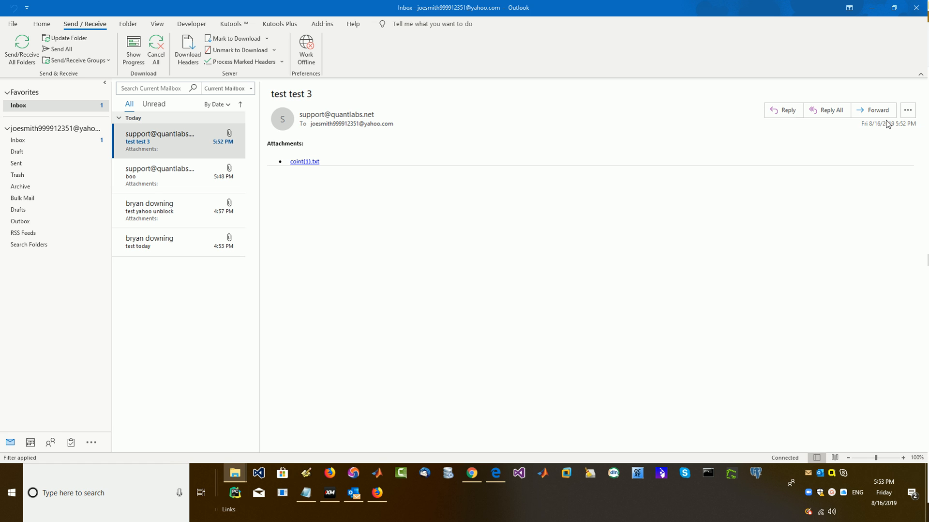
drag(888, 124, 544, 94)
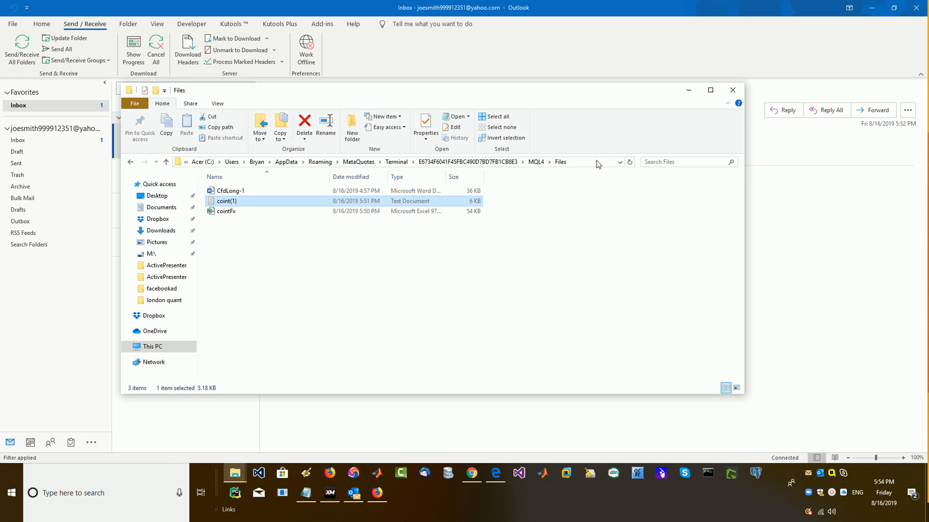
drag(598, 96, 566, 91)
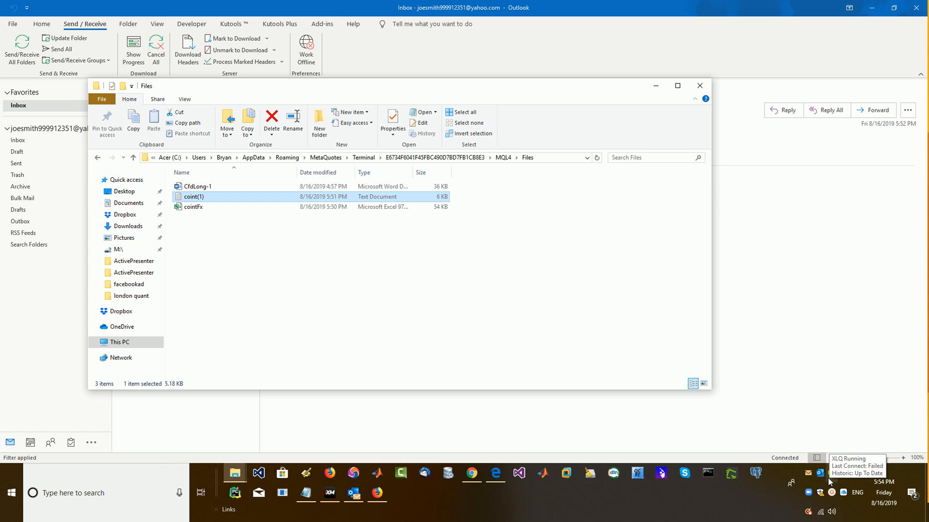
click(825, 494)
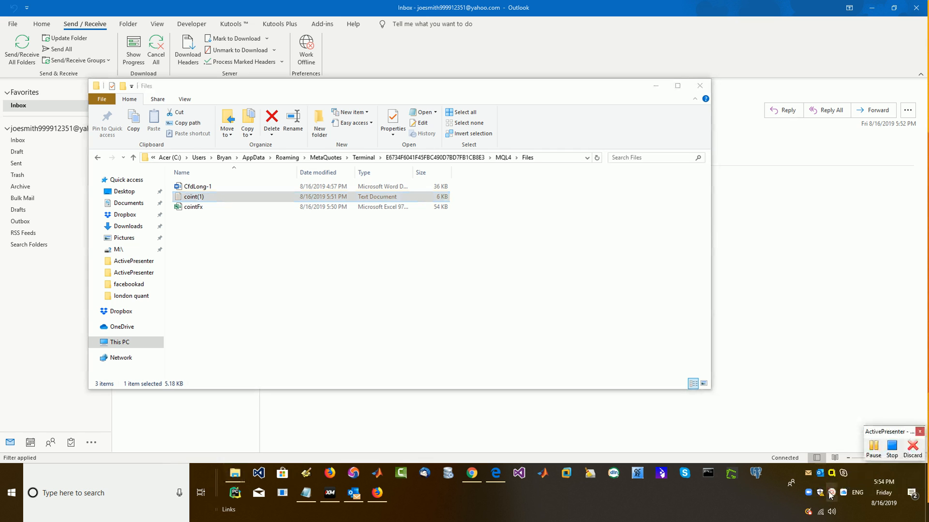